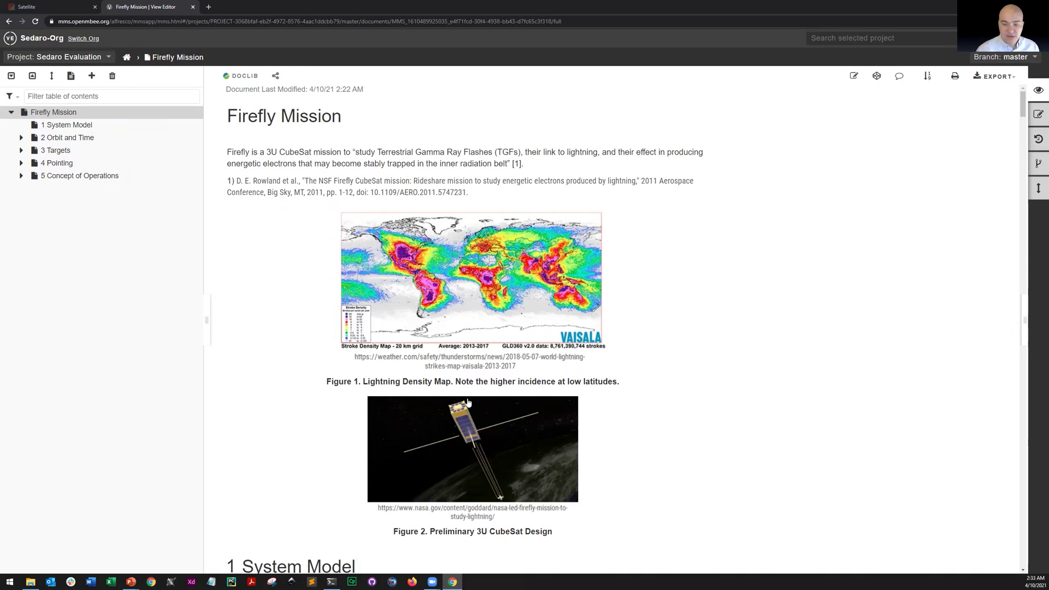
Step: Scroll past the BDD and IBD diagrams (Figures 3 and 4) down to section 2 Orbit and Time
scroll(468, 403, "down", 7)
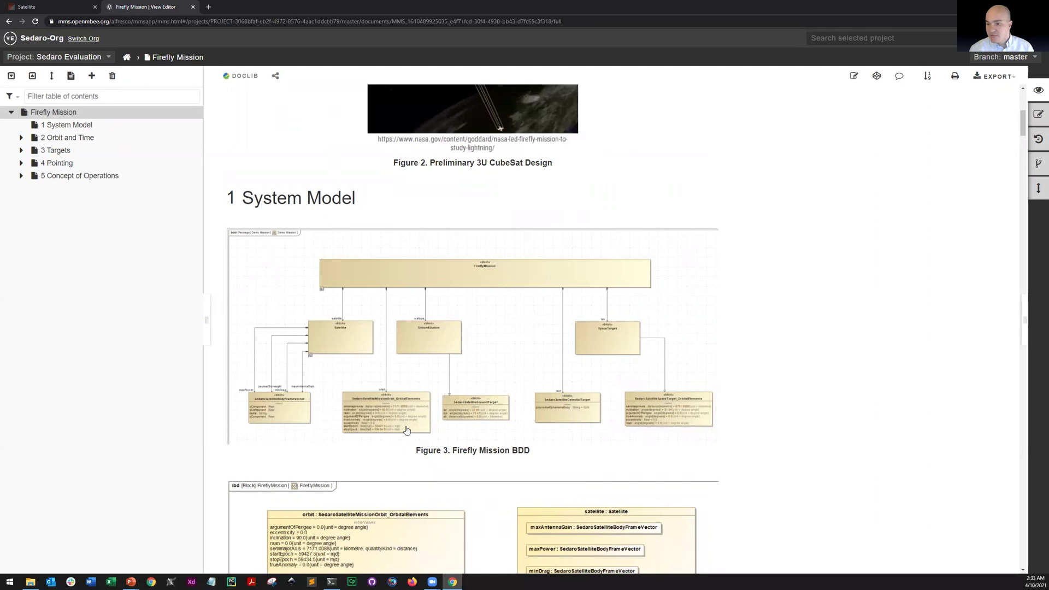
scroll(389, 436, "down", 2)
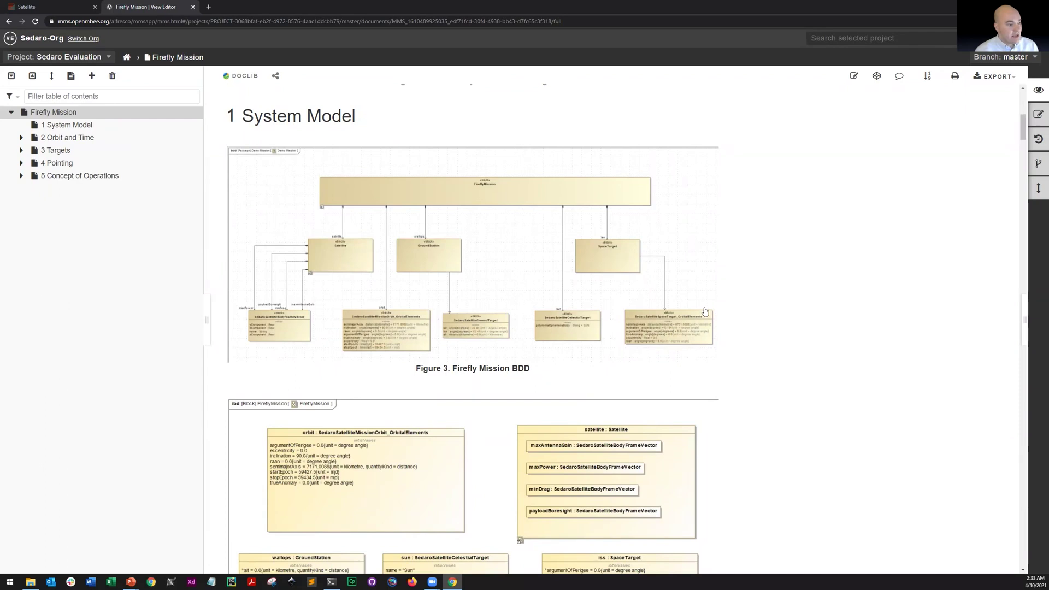
scroll(399, 331, "down", 2)
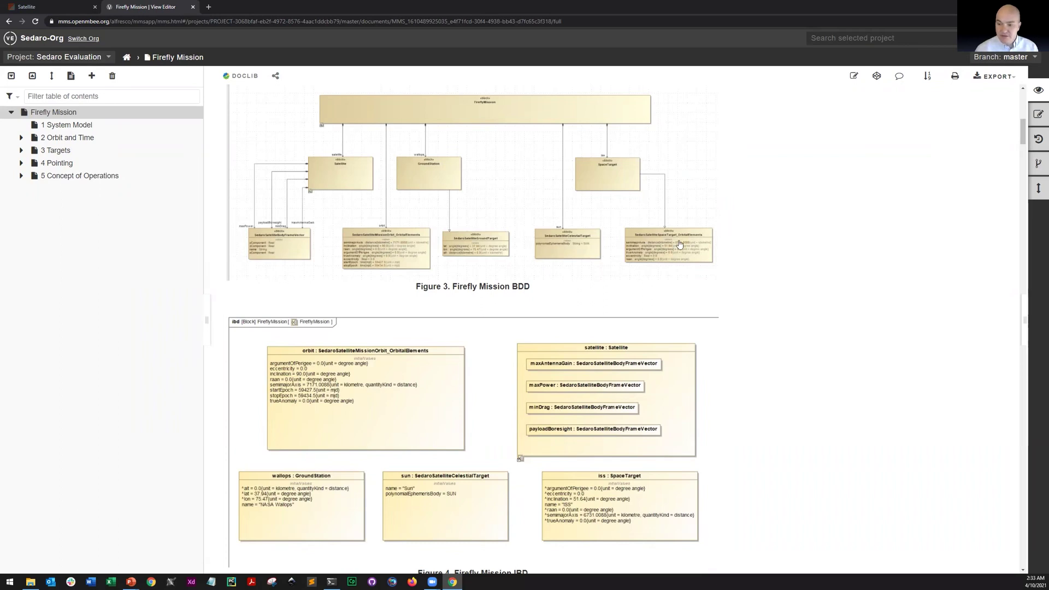
scroll(450, 322, "down", 3)
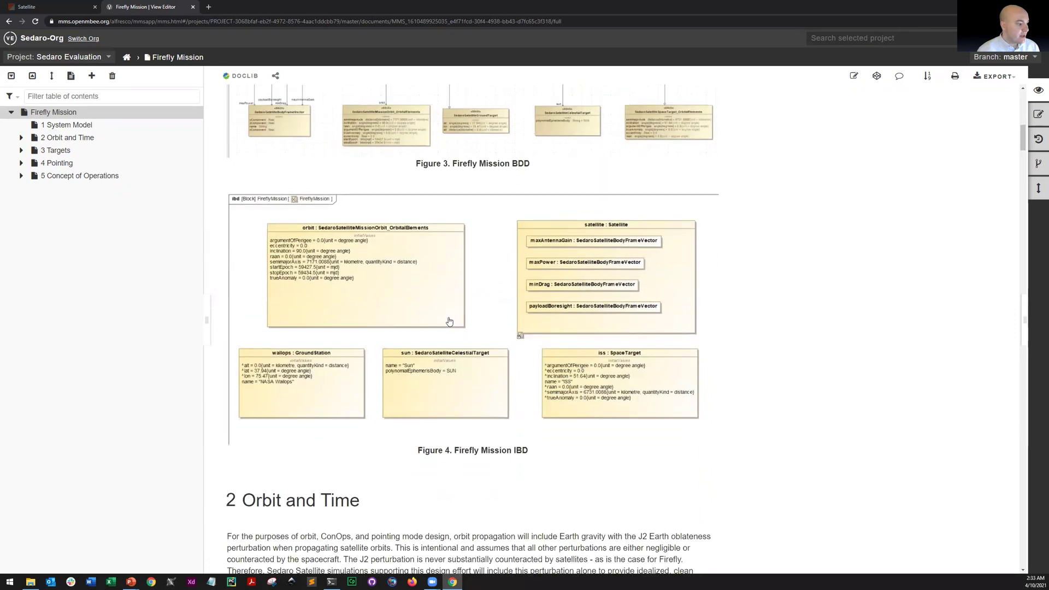
scroll(449, 321, "down", 9)
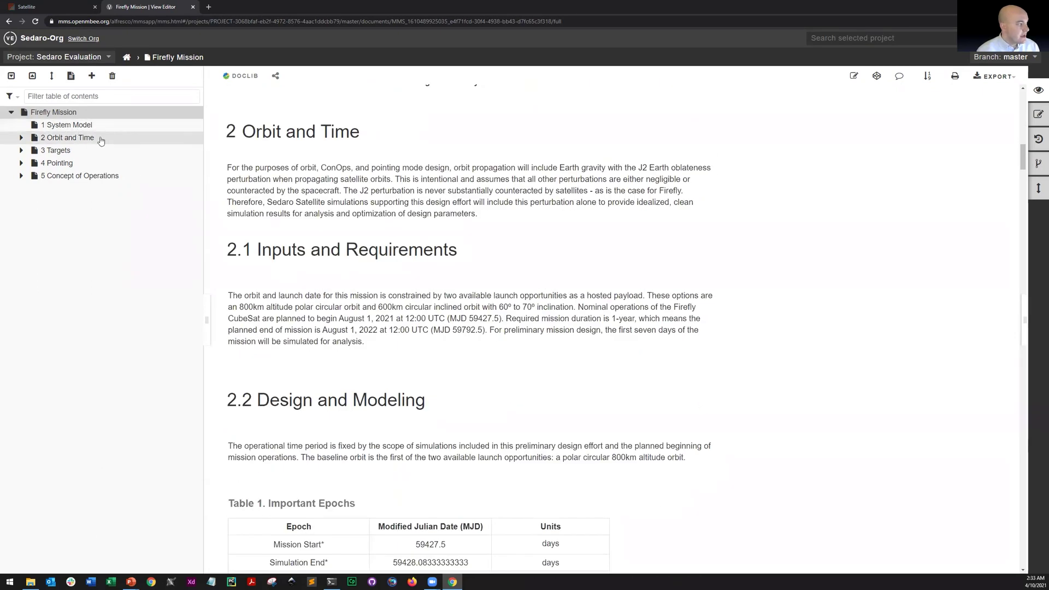
Step: Jump to 2 Orbit and Time from the table of contents and read through its tables and results
left_click(89, 140)
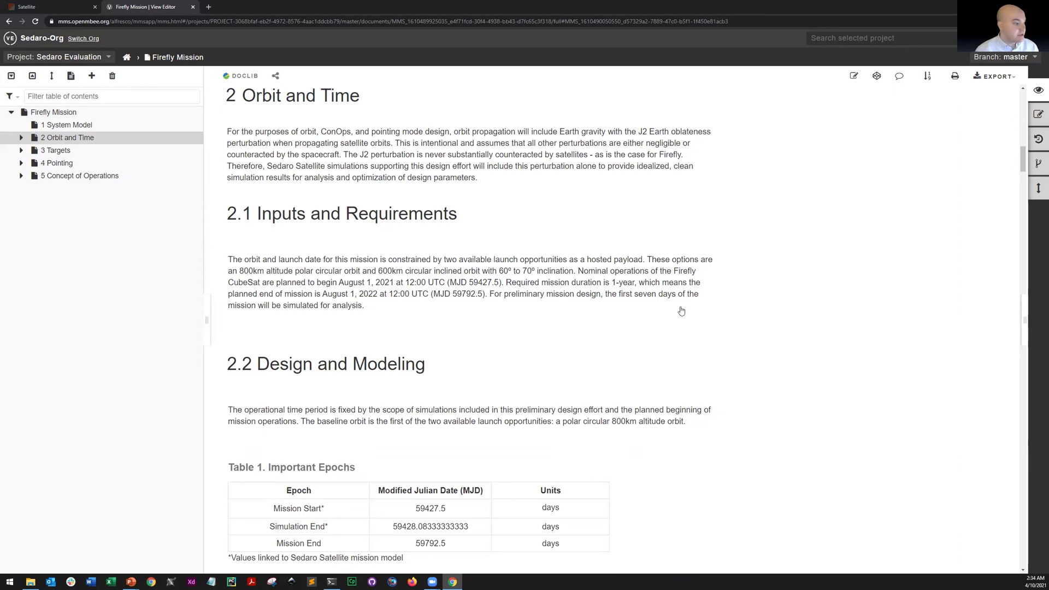
scroll(679, 310, "down", 8)
scroll(484, 224, "up", 2)
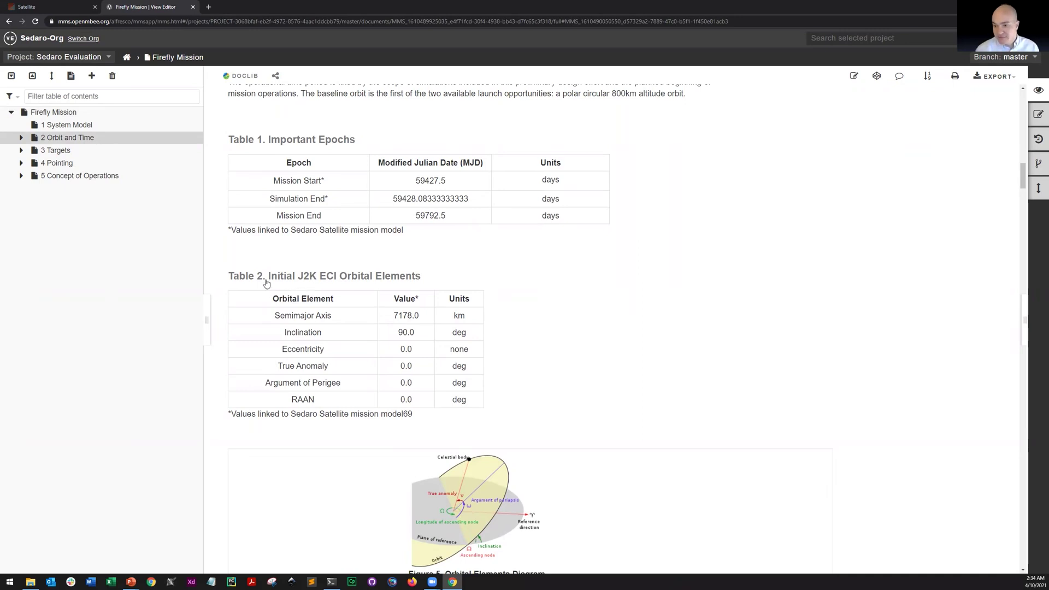
scroll(442, 321, "down", 9)
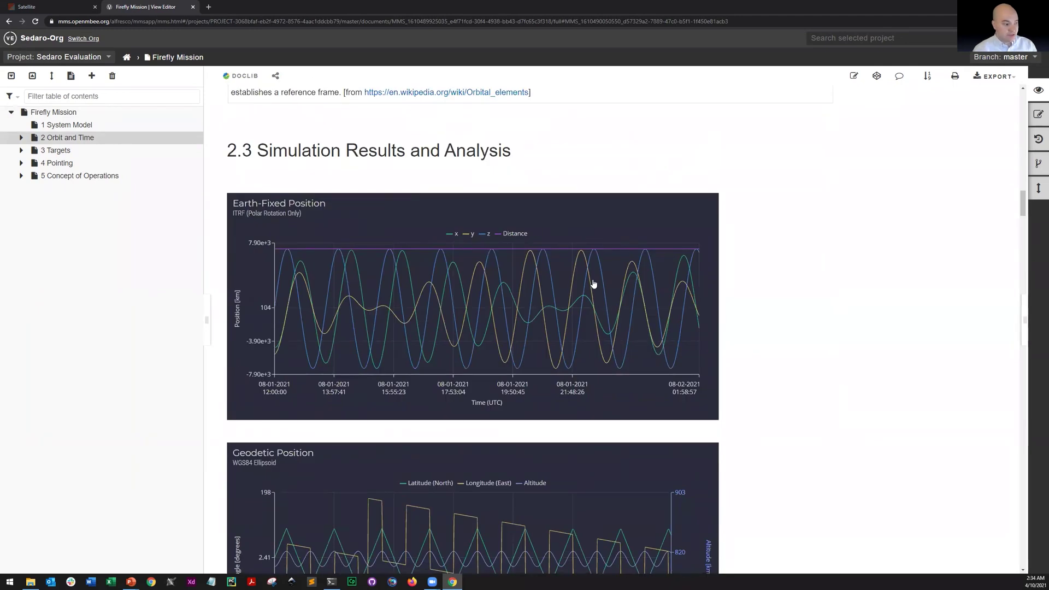
scroll(582, 303, "down", 3)
scroll(572, 345, "down", 11)
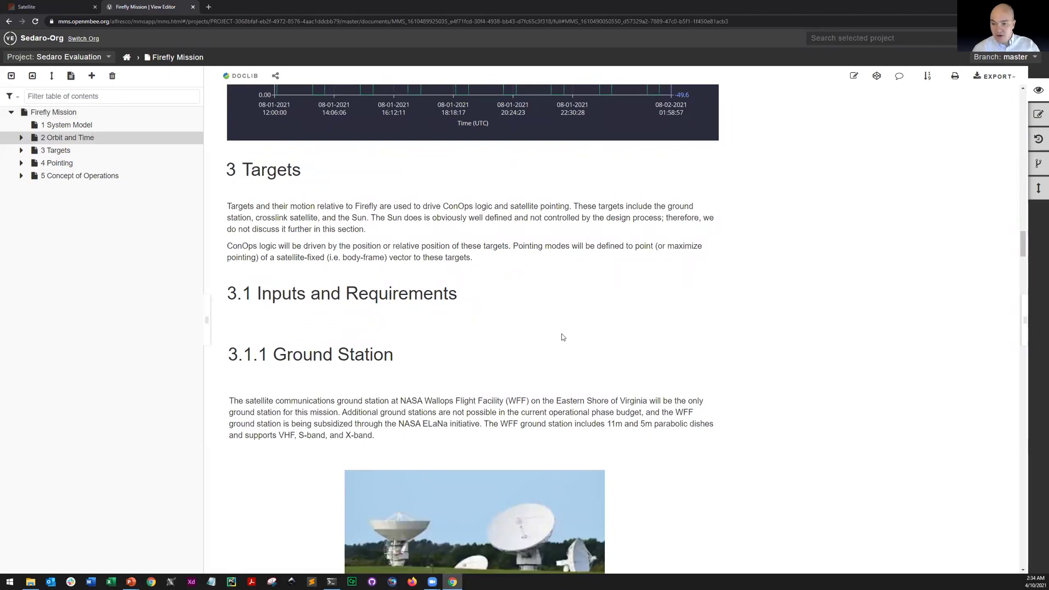
Step: Read on through section 3 Targets' ground station and ISS figures to section 4 Pointing
scroll(457, 310, "down", 8)
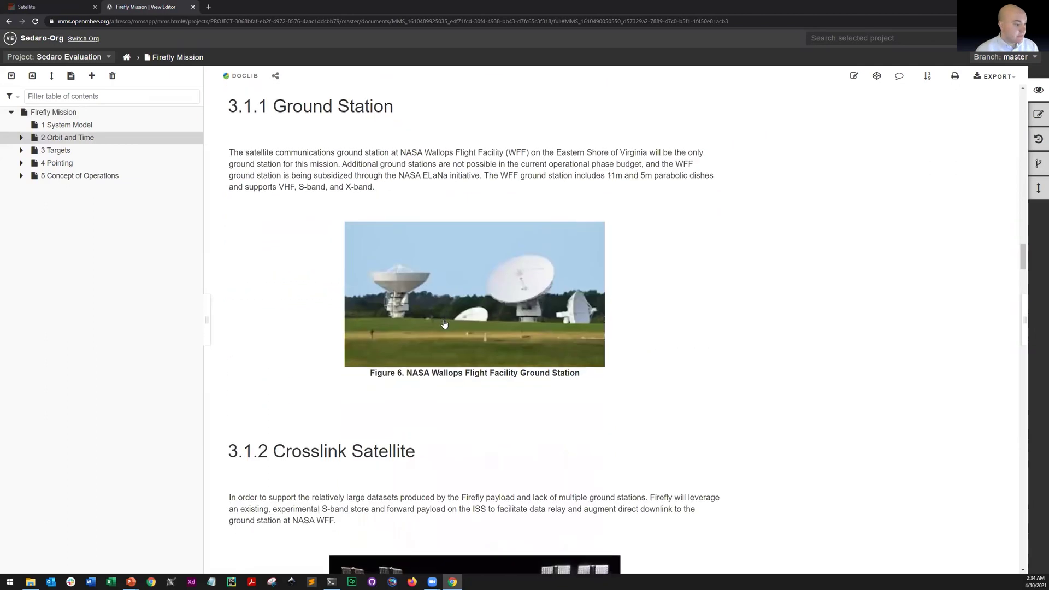
scroll(445, 325, "down", 4)
scroll(440, 321, "up", 7)
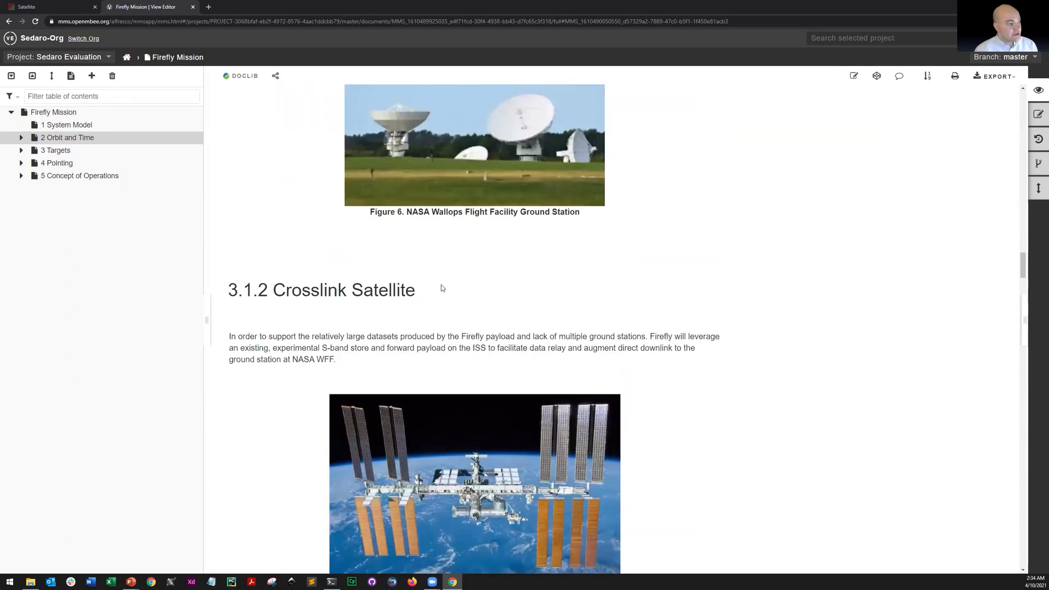
scroll(453, 263, "down", 10)
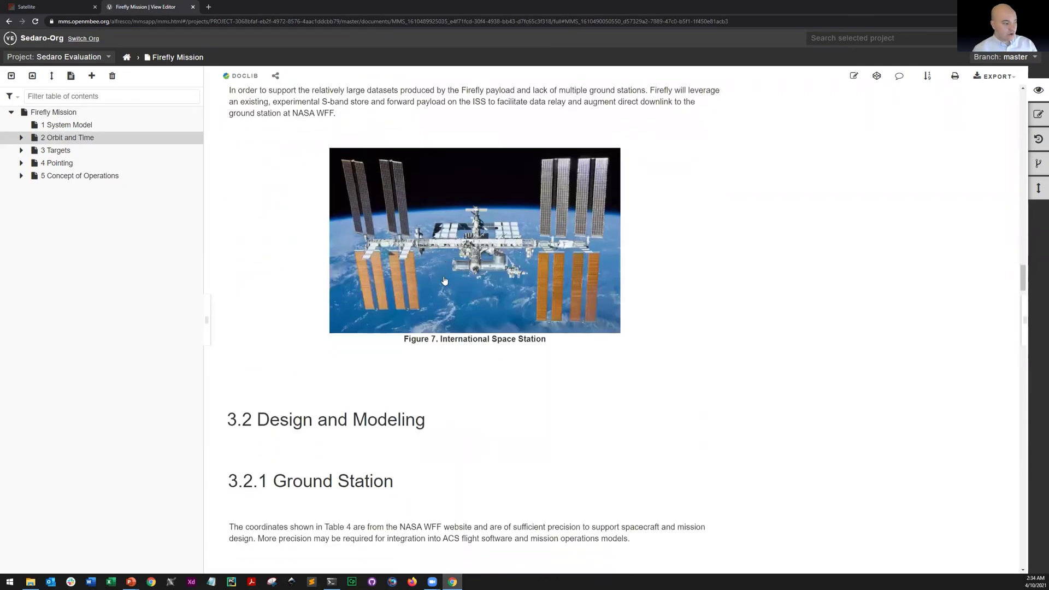
scroll(441, 285, "down", 18)
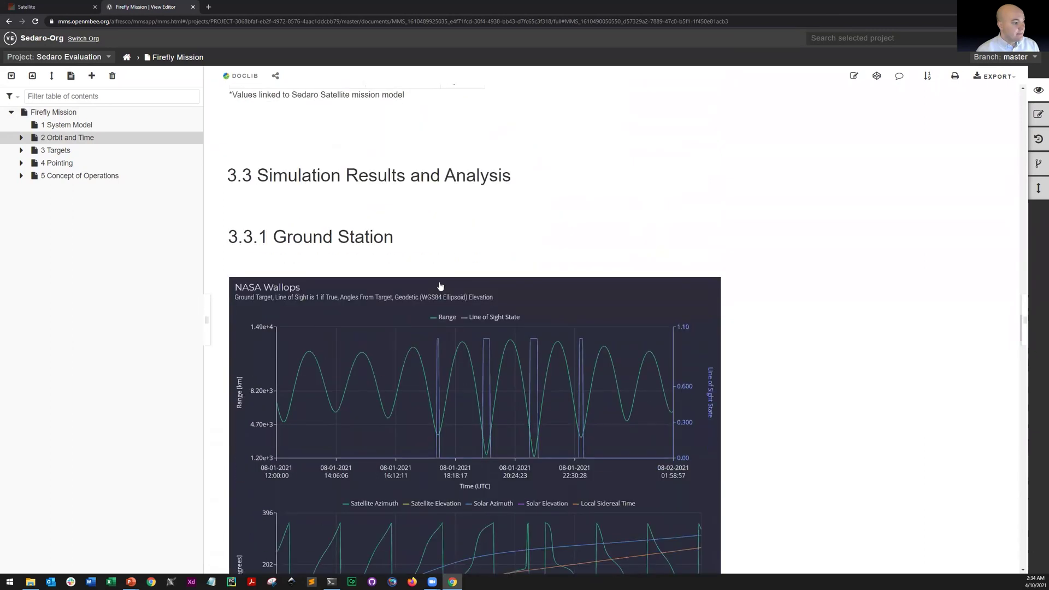
scroll(441, 286, "down", 15)
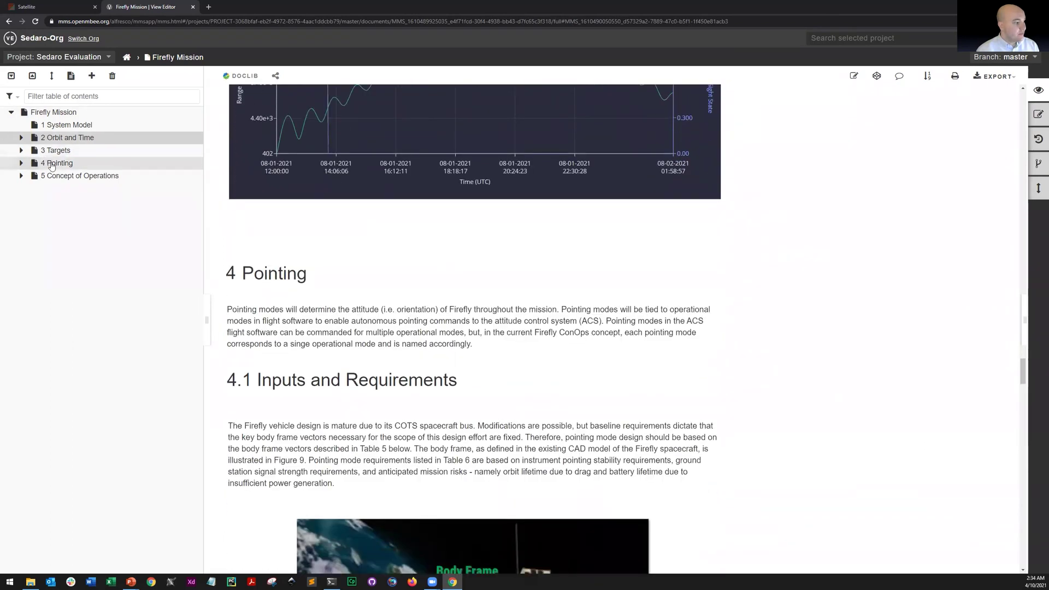
Step: Scroll between Table 12 Operational Modes and the 5.3 Simulation Results Operational Mode Distribution chart
scroll(525, 272, "down", 20)
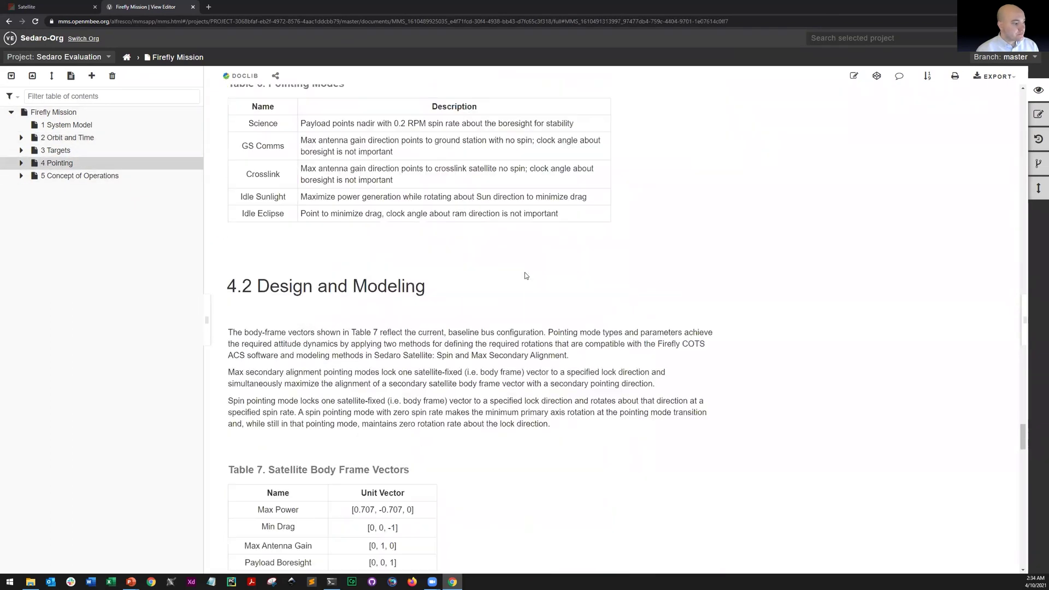
scroll(526, 276, "down", 9)
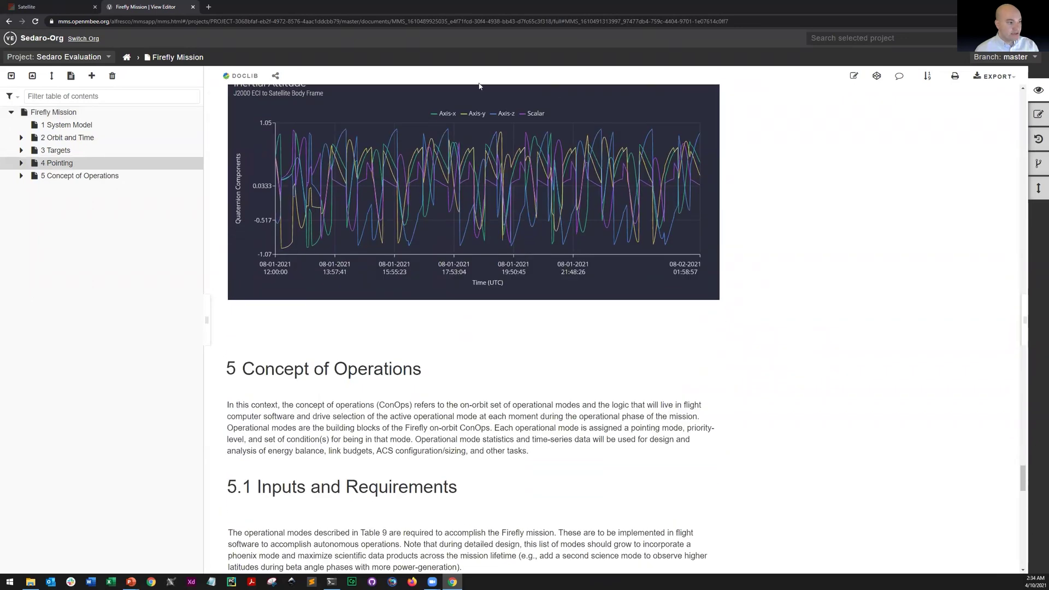
scroll(569, 232, "down", 8)
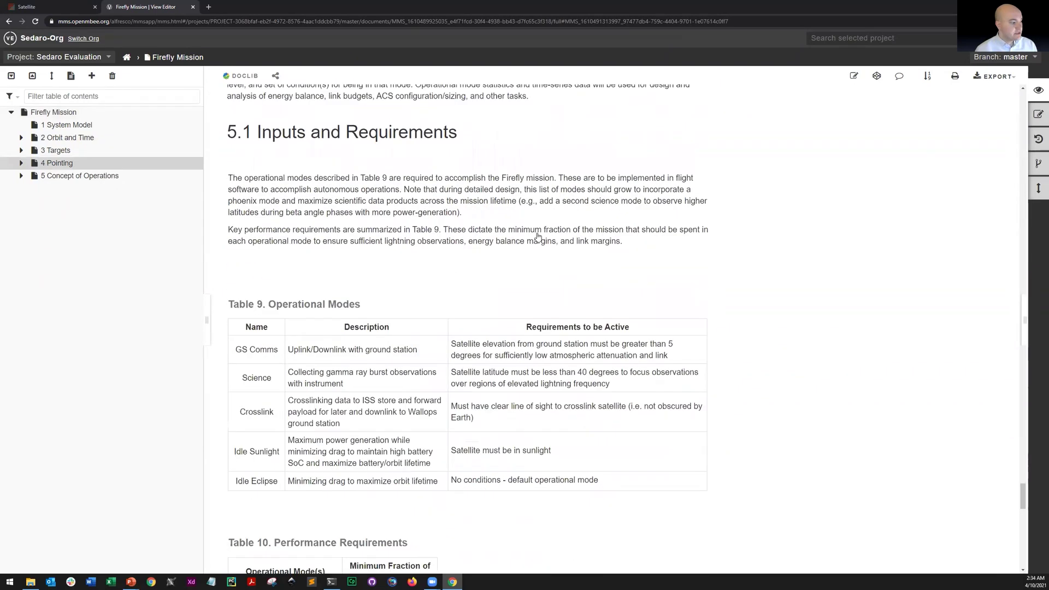
scroll(536, 238, "down", 10)
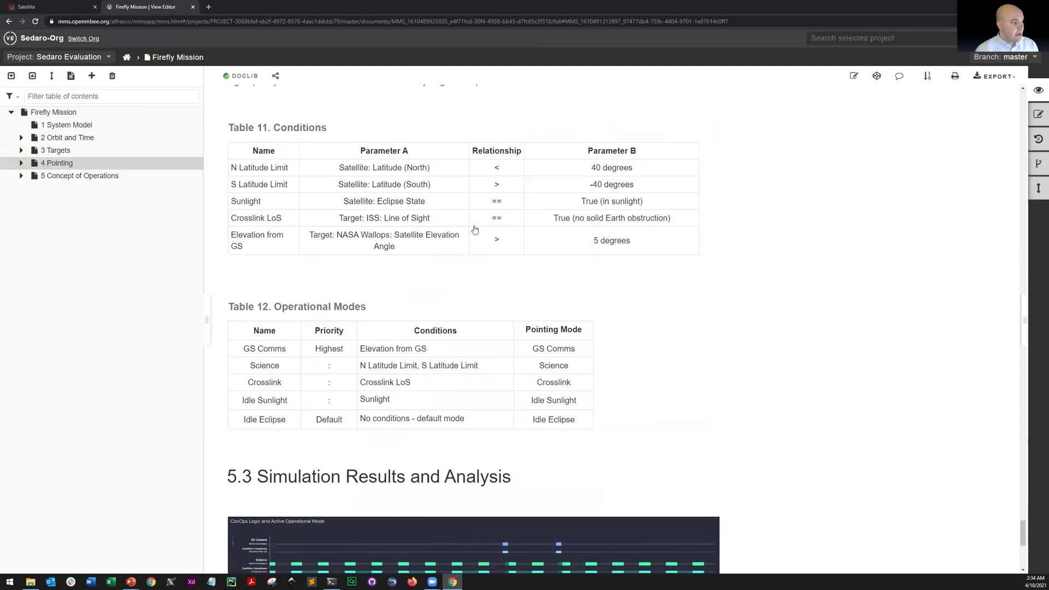
scroll(475, 227, "up", 4)
scroll(472, 229, "up", 12)
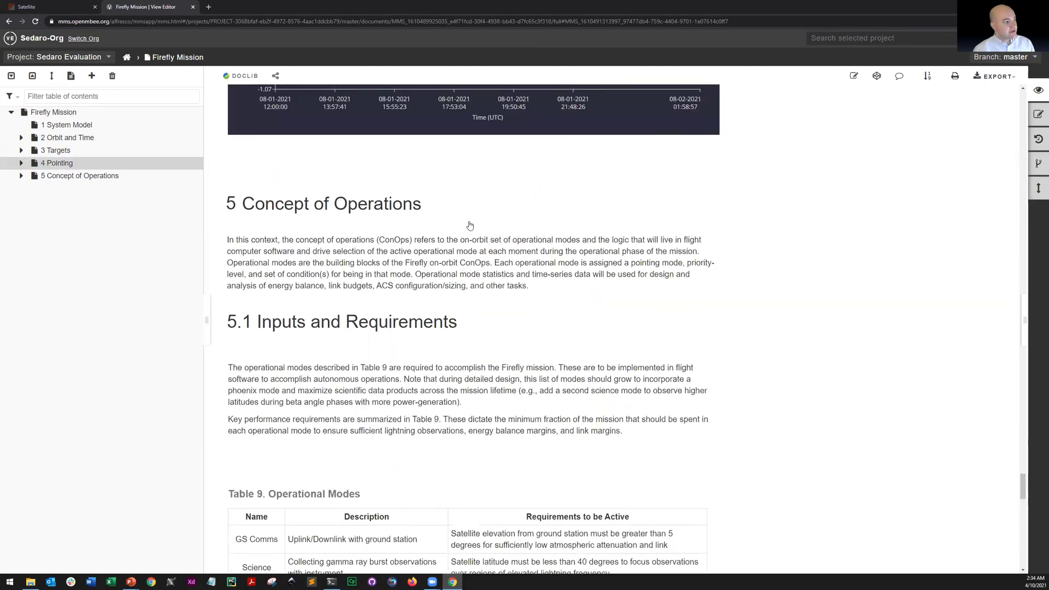
scroll(450, 246, "up", 2)
scroll(427, 240, "down", 4)
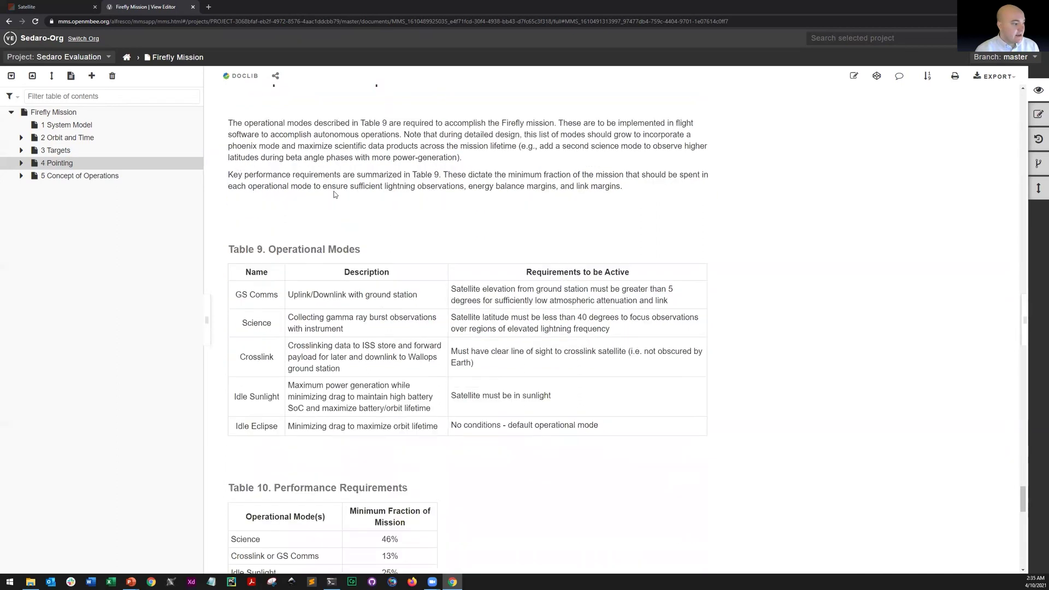
scroll(335, 195, "down", 3)
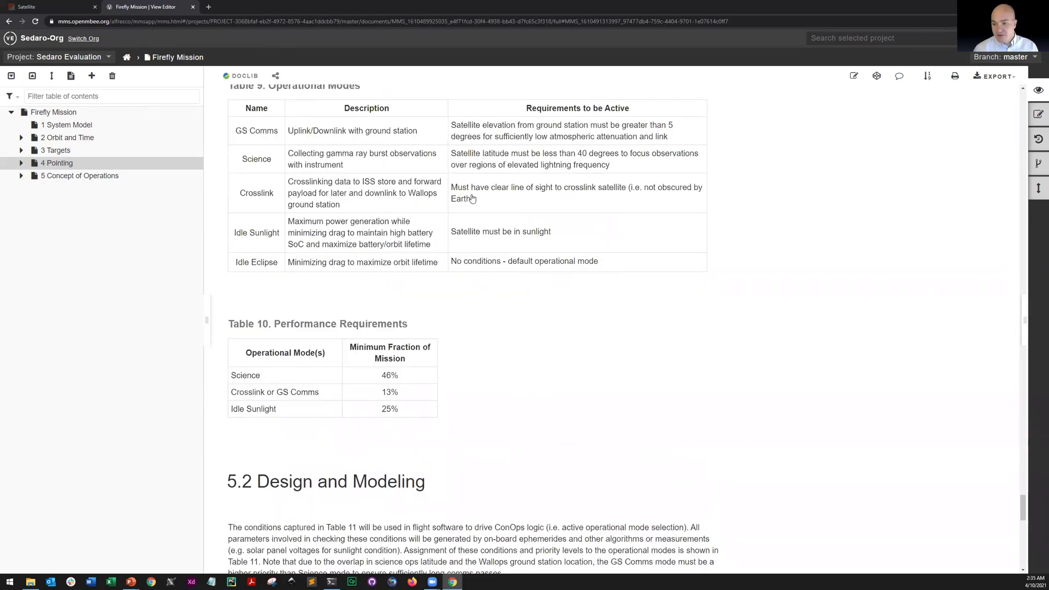
scroll(472, 198, "down", 4)
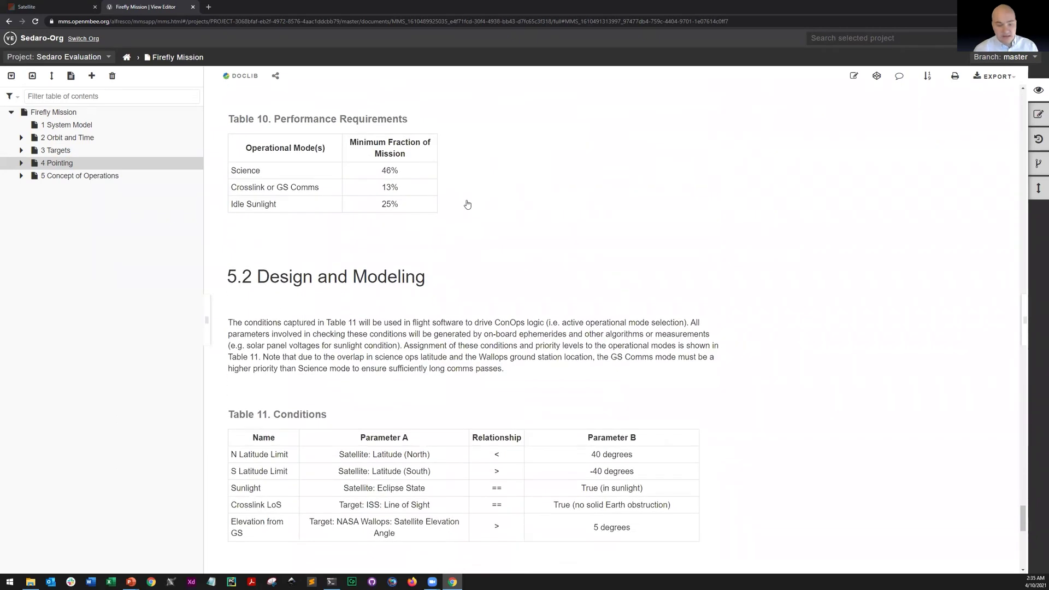
scroll(467, 204, "down", 9)
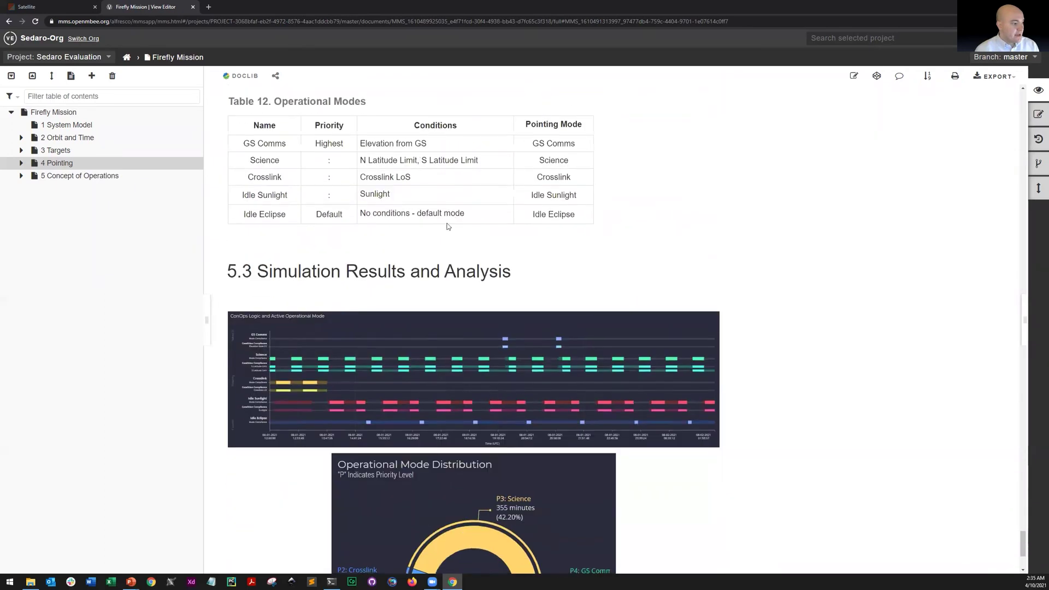
scroll(449, 227, "down", 4)
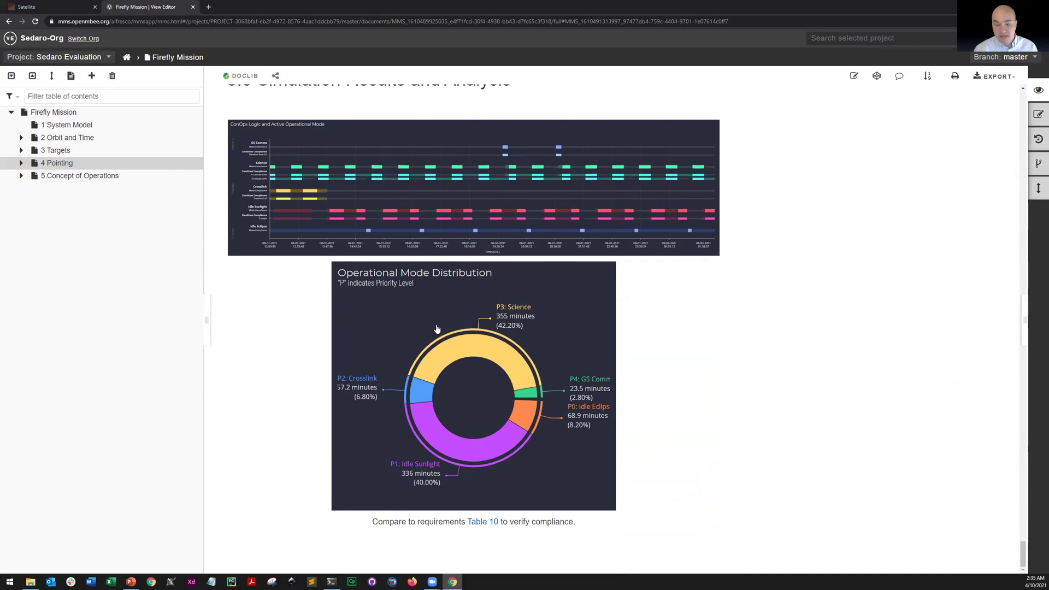
Step: Compare Table 10's requirements with the 5.3 Operational Mode Distribution chart, scrolling back and forth
scroll(507, 317, "up", 8)
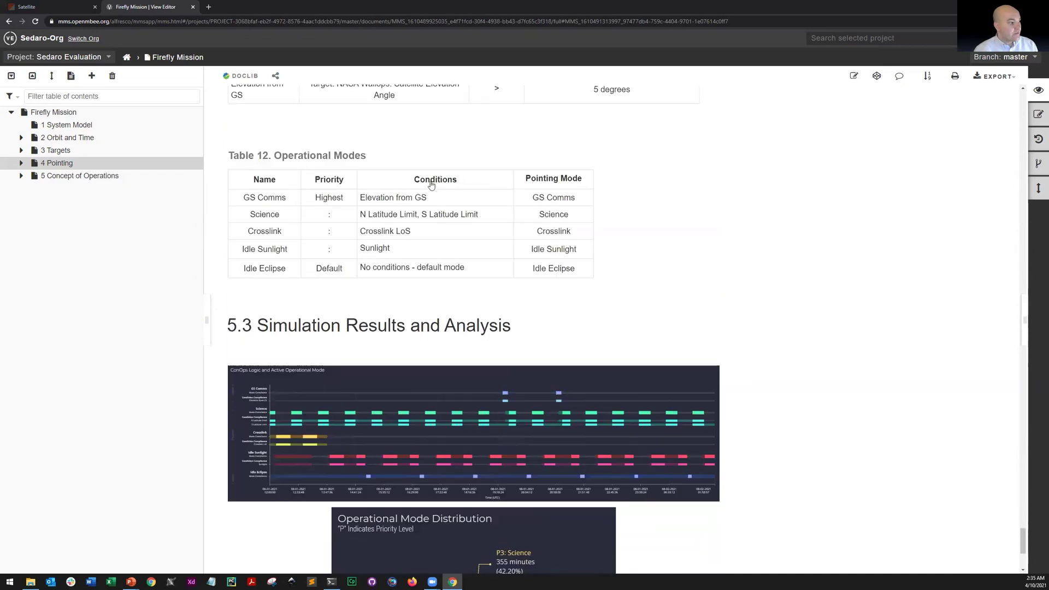
scroll(417, 247, "up", 4)
scroll(417, 247, "up", 3)
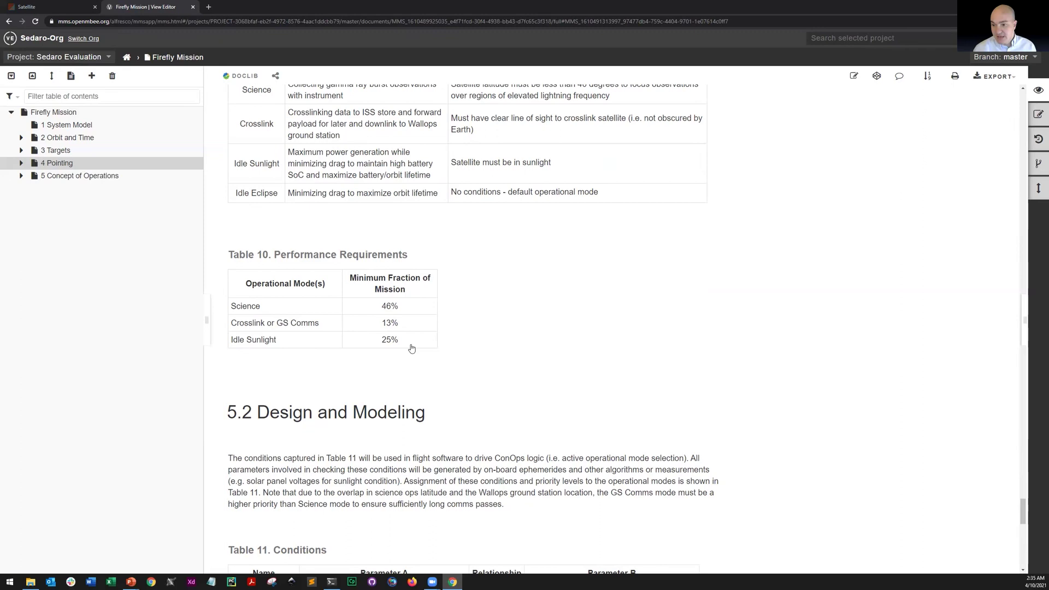
scroll(412, 349, "down", 7)
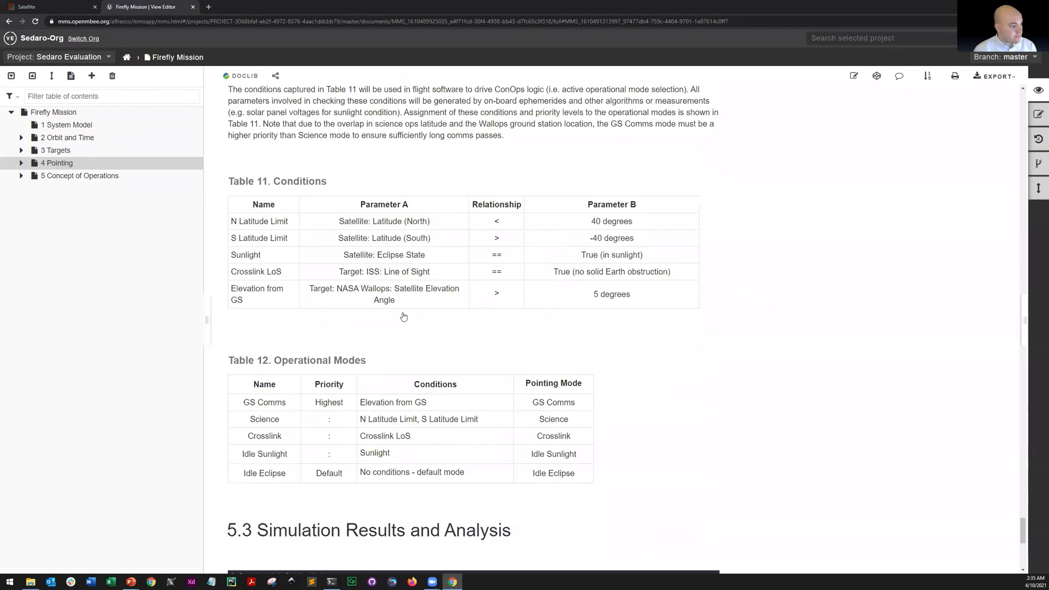
scroll(398, 293, "down", 8)
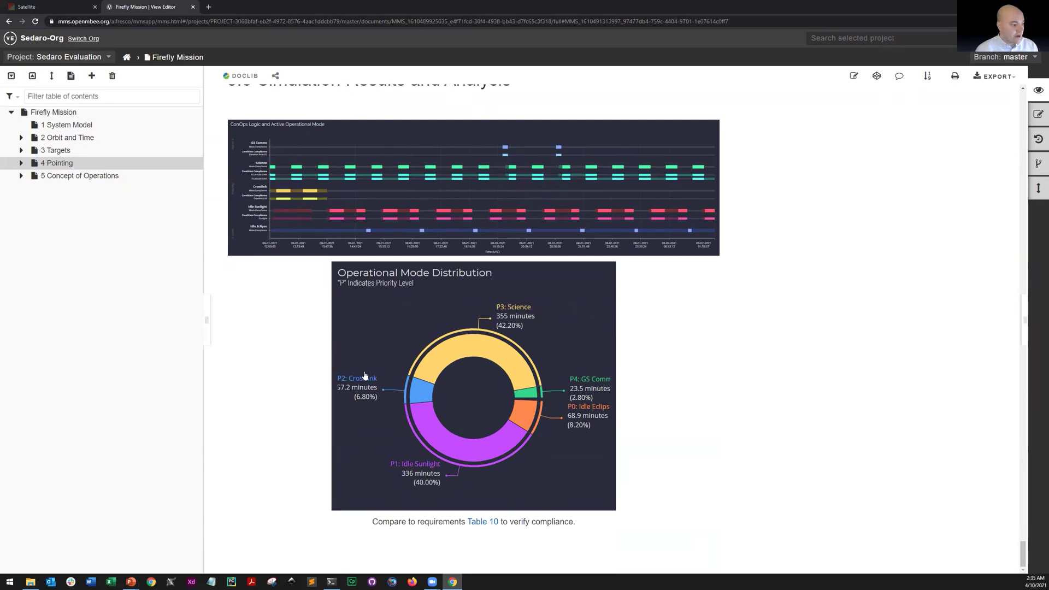
scroll(745, 377, "up", 5)
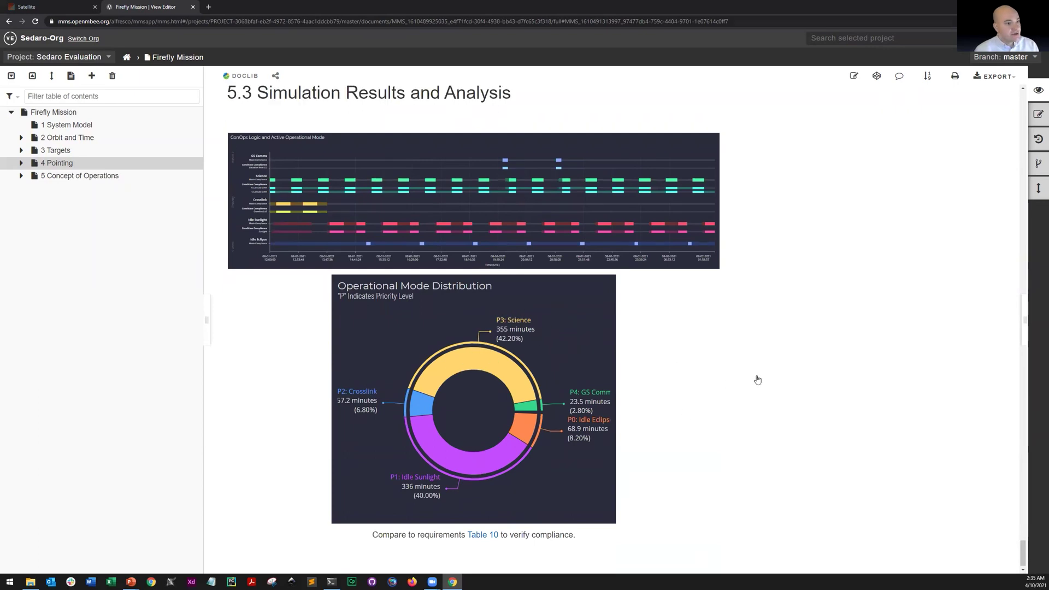
scroll(710, 339, "up", 15)
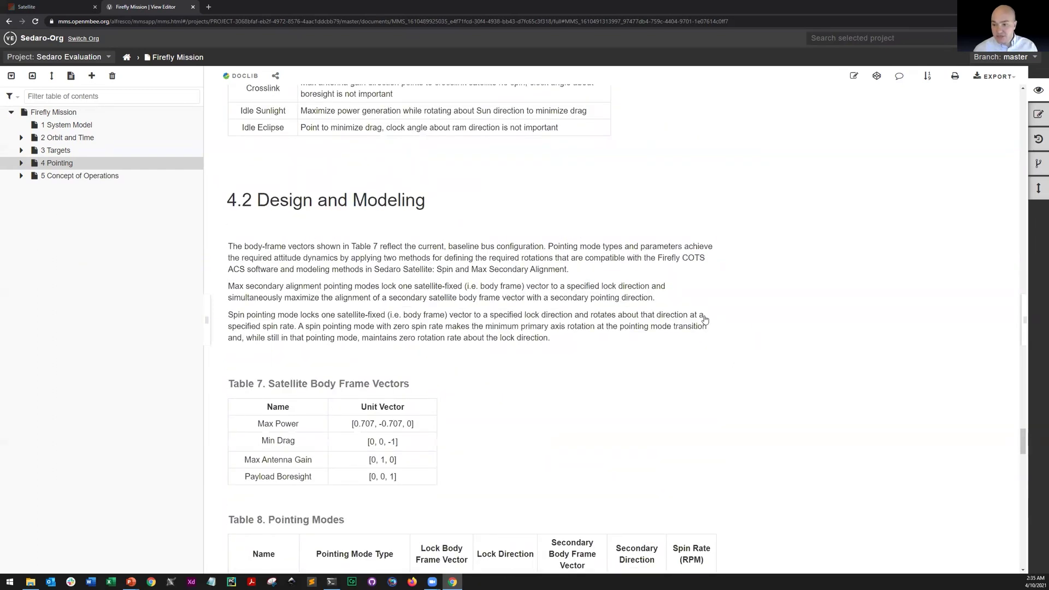
scroll(704, 317, "up", 10)
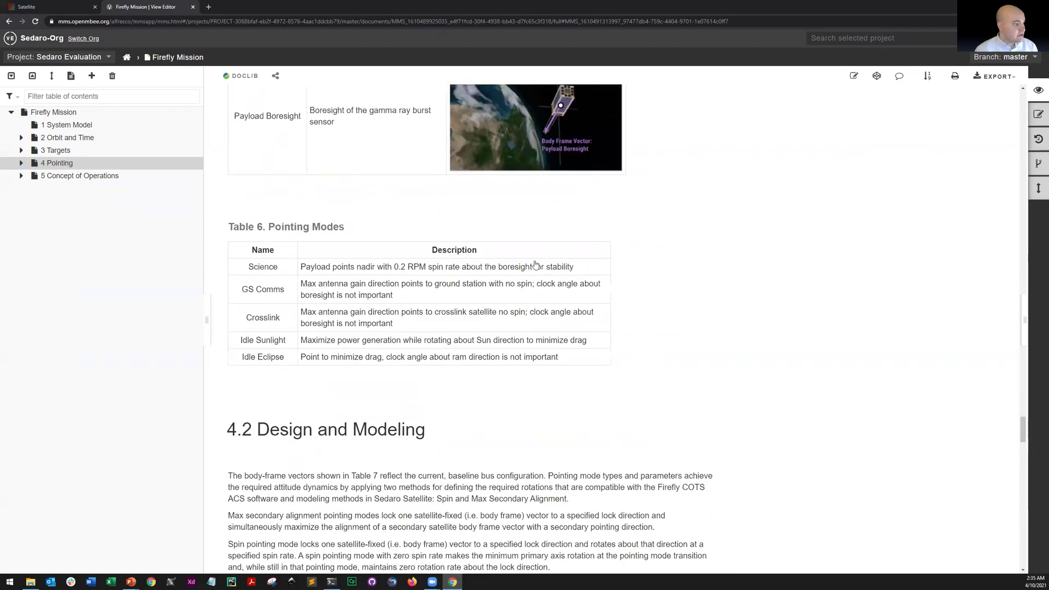
scroll(495, 271, "up", 10)
Step: Back in section 2 with editing enabled, set Table 2's semimajor axis to 6987 km and save
left_click(84, 138)
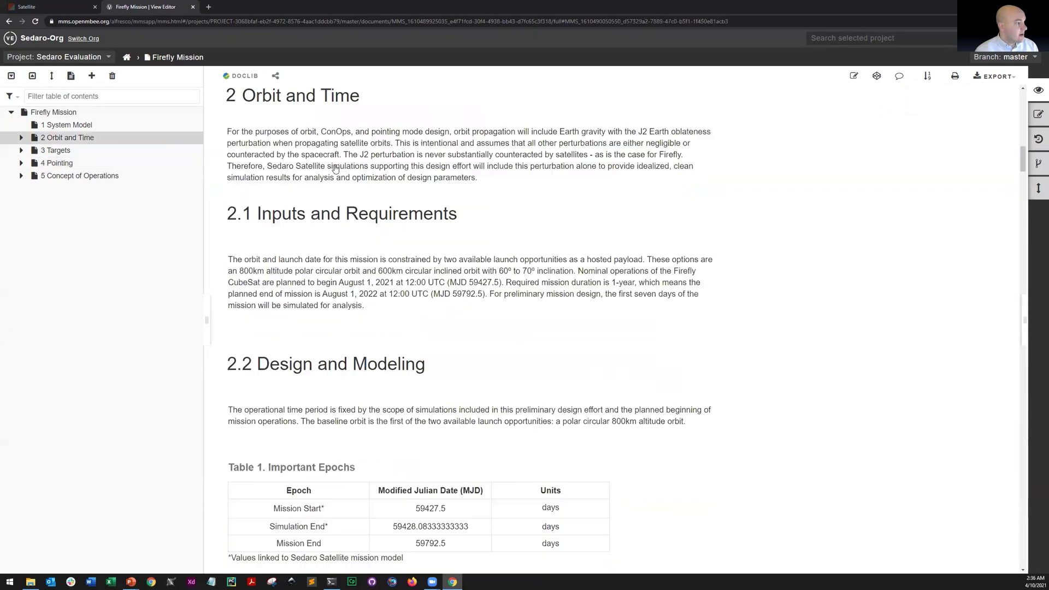
scroll(453, 295, "down", 5)
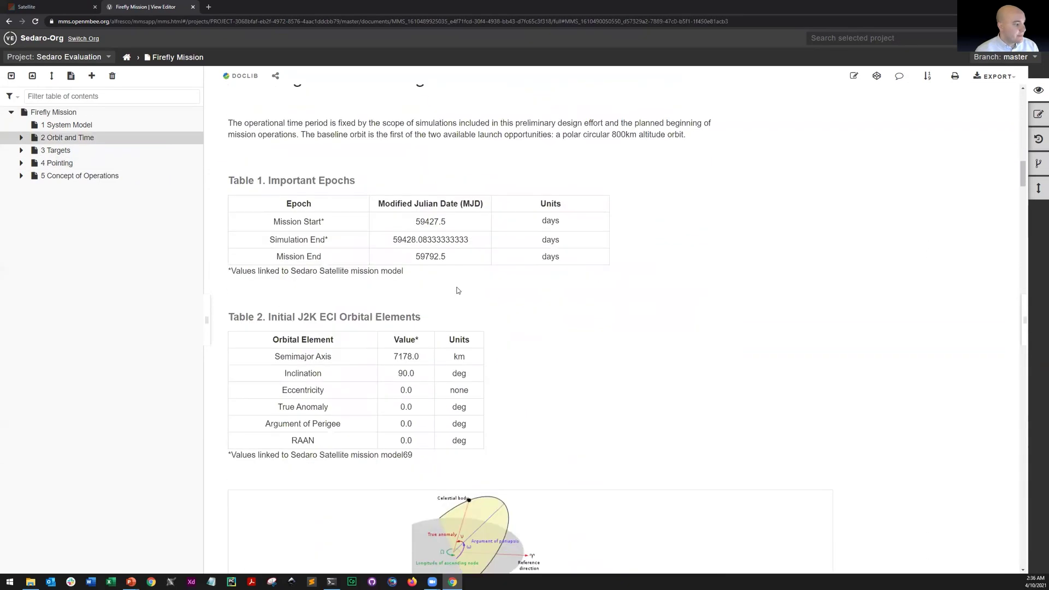
left_click(855, 77)
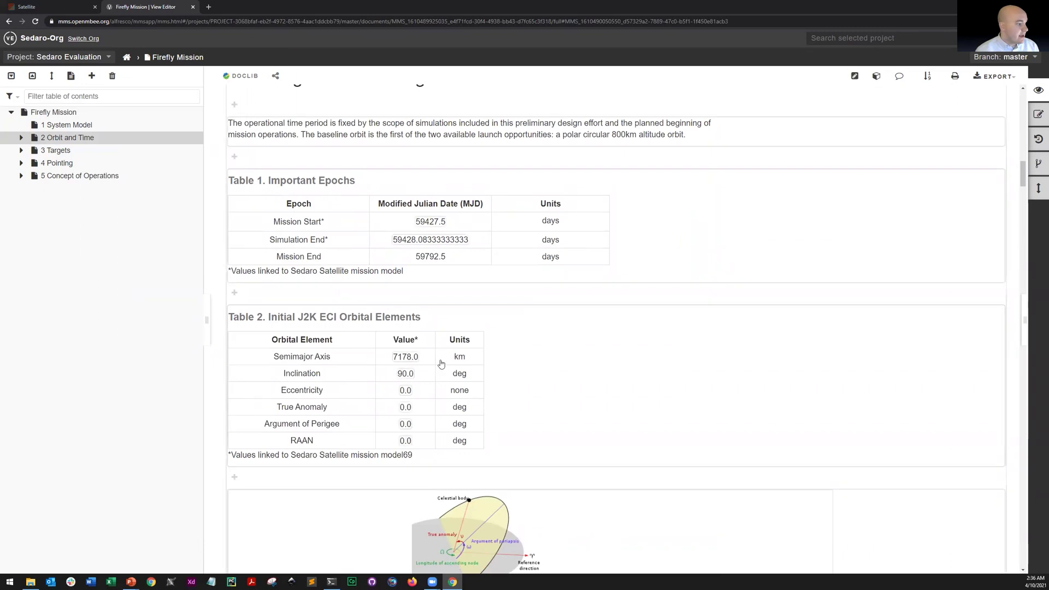
left_click(409, 358)
scroll(383, 328, "down", 3)
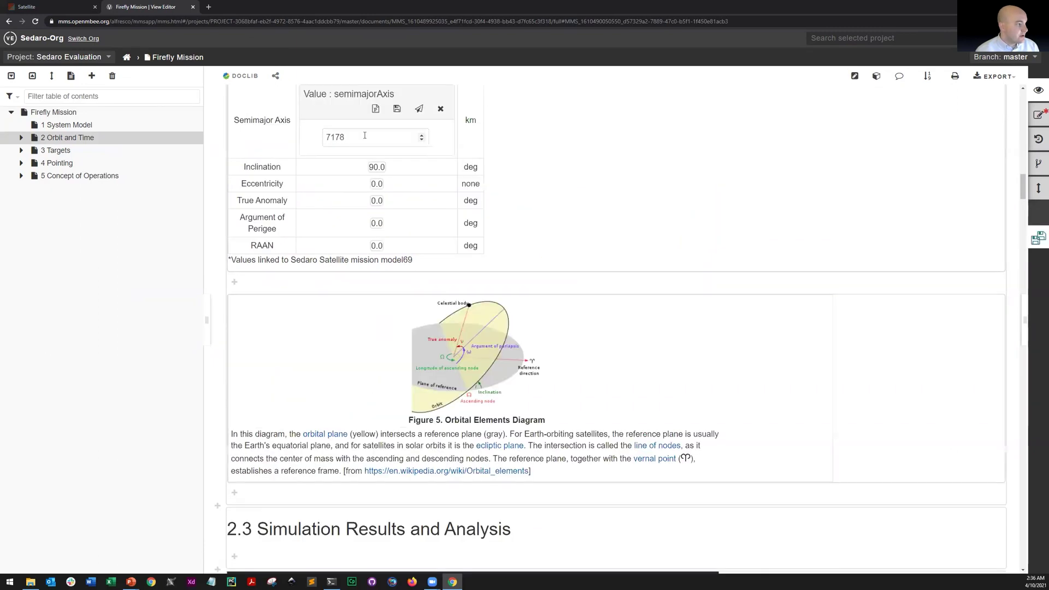
left_click(335, 138)
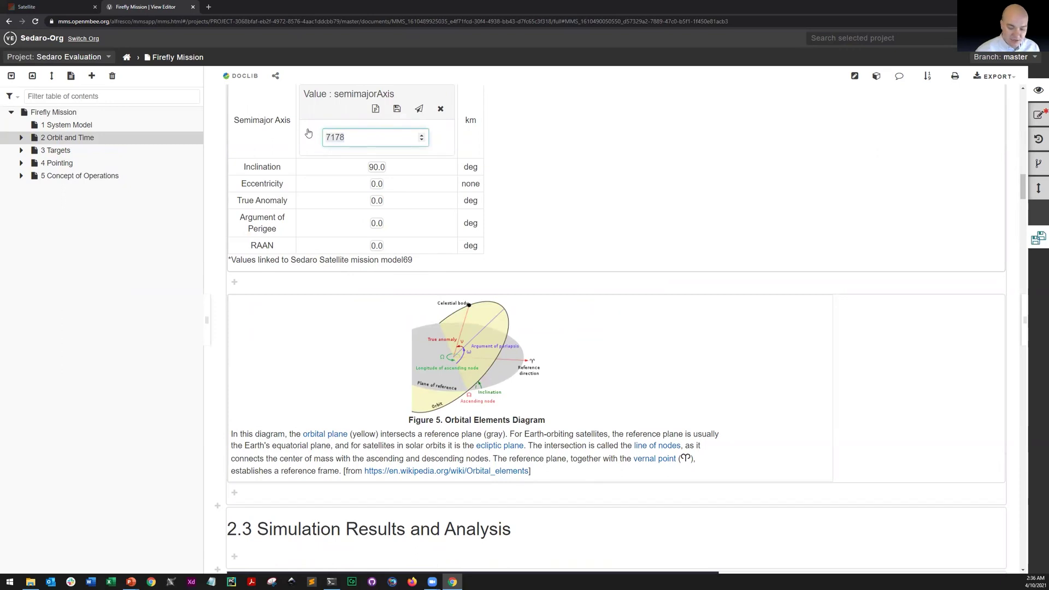
key("ctrl+a")
type("69")
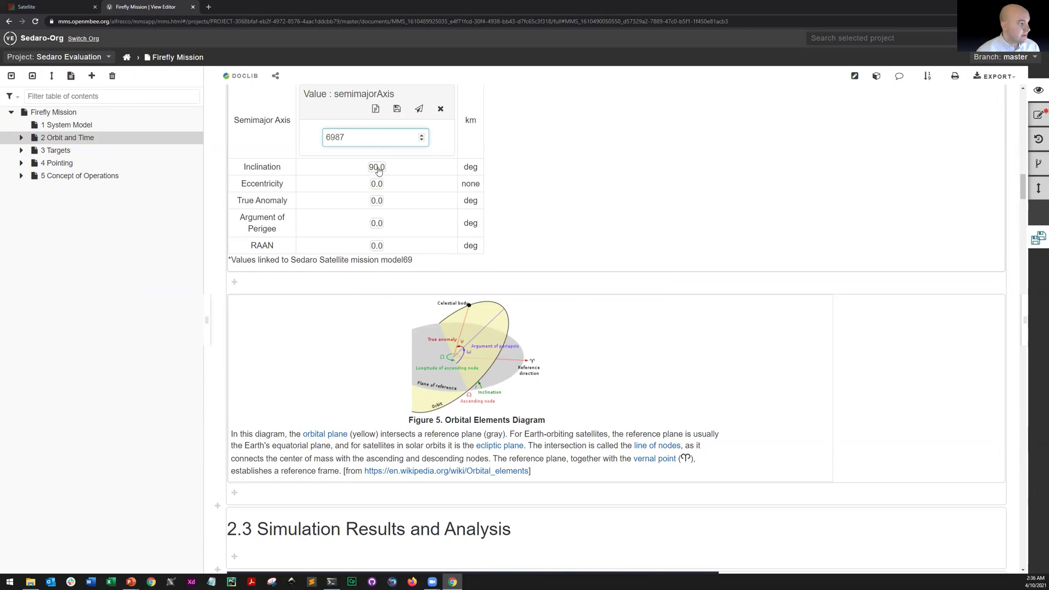
left_click(397, 109)
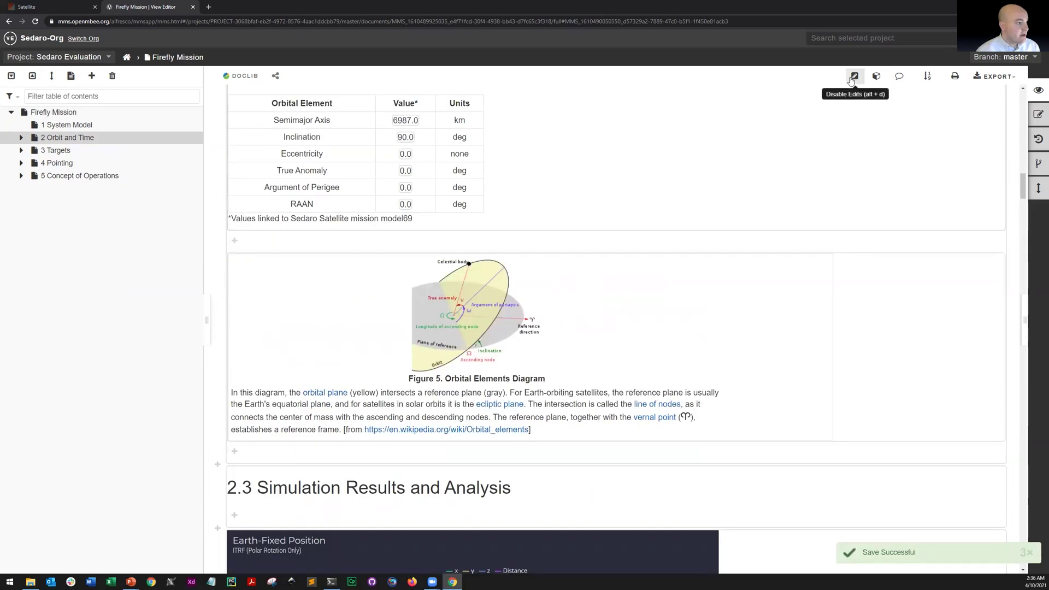
Step: Change Table 2's inclination to 65 deg and save it
left_click(404, 140)
scroll(399, 164, "down", 1)
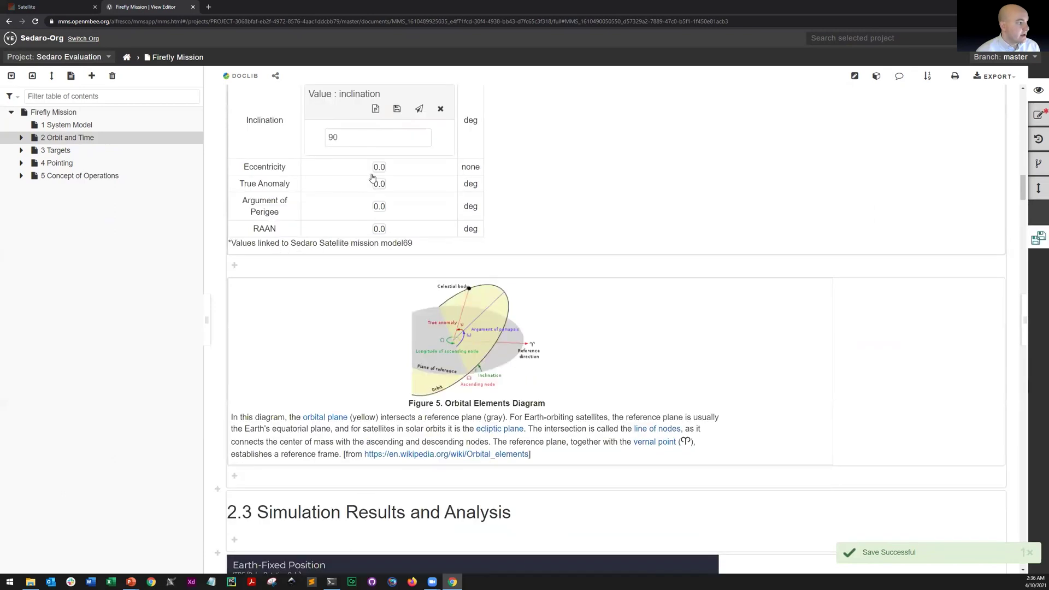
left_click(364, 133)
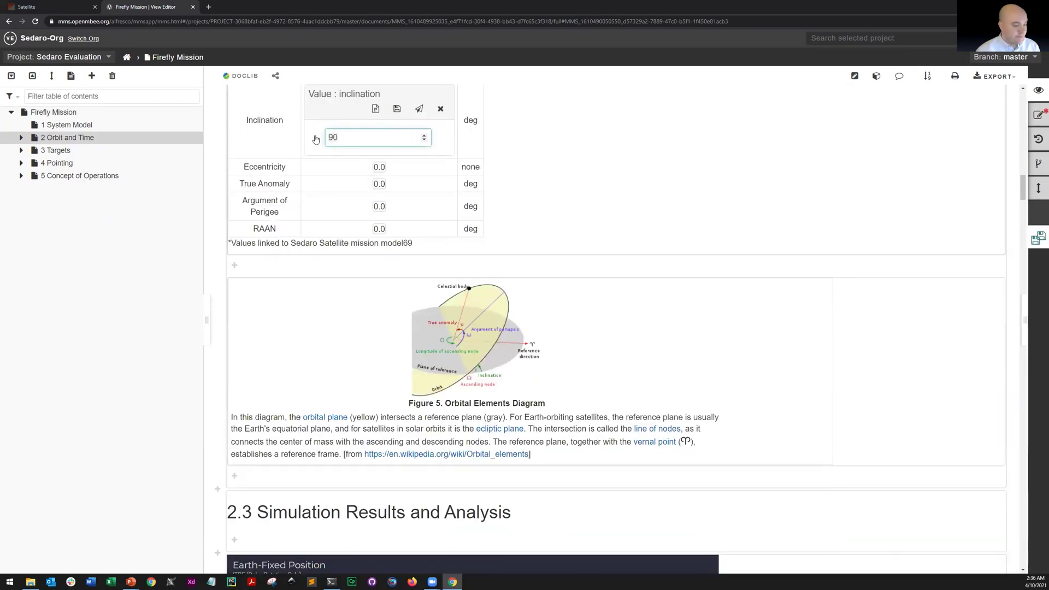
key("BackSpace")
key("BackSpace")
type("65")
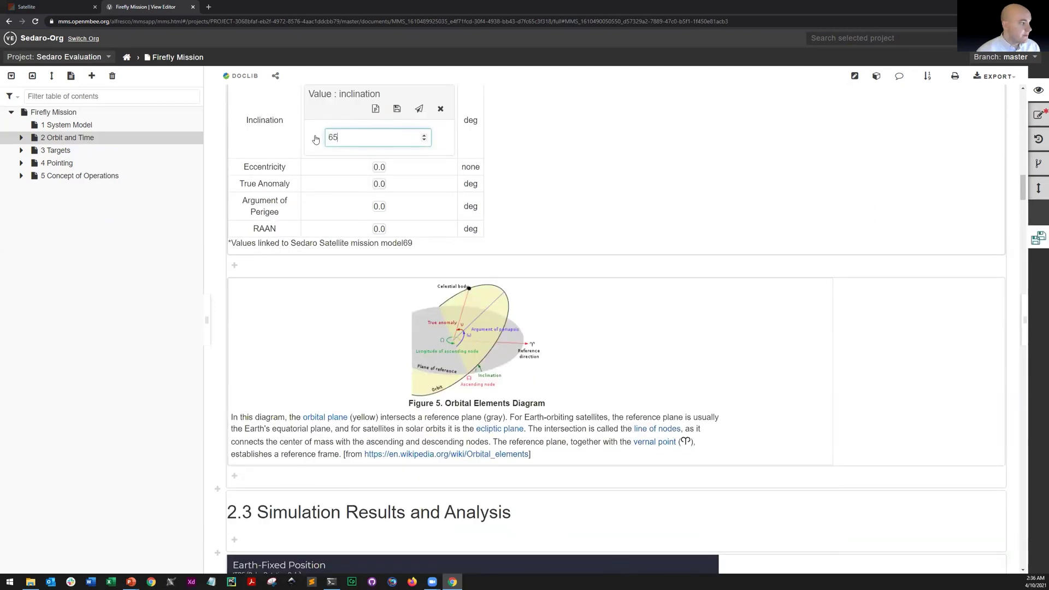
left_click(397, 108)
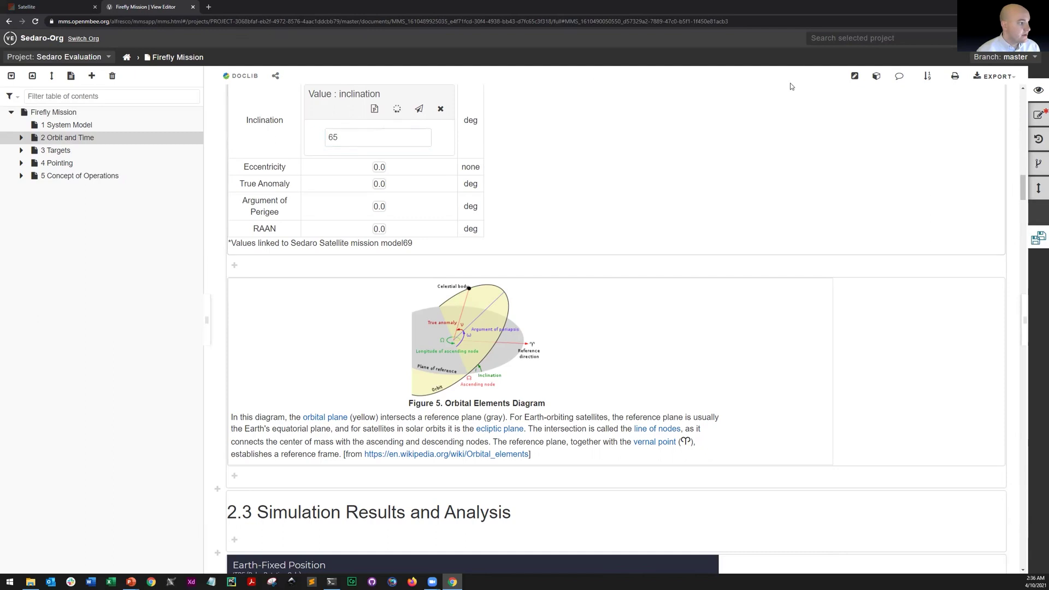
scroll(725, 257, "up", 2)
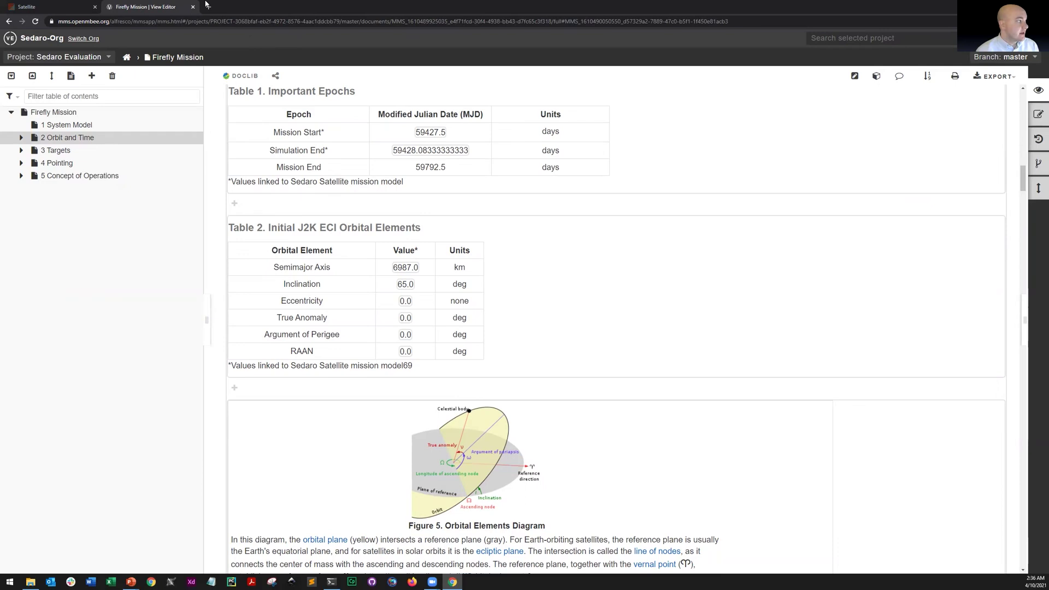
Step: In Sedaro Satellite, pull the master branch values into Preliminary Design V1
left_click(85, 9)
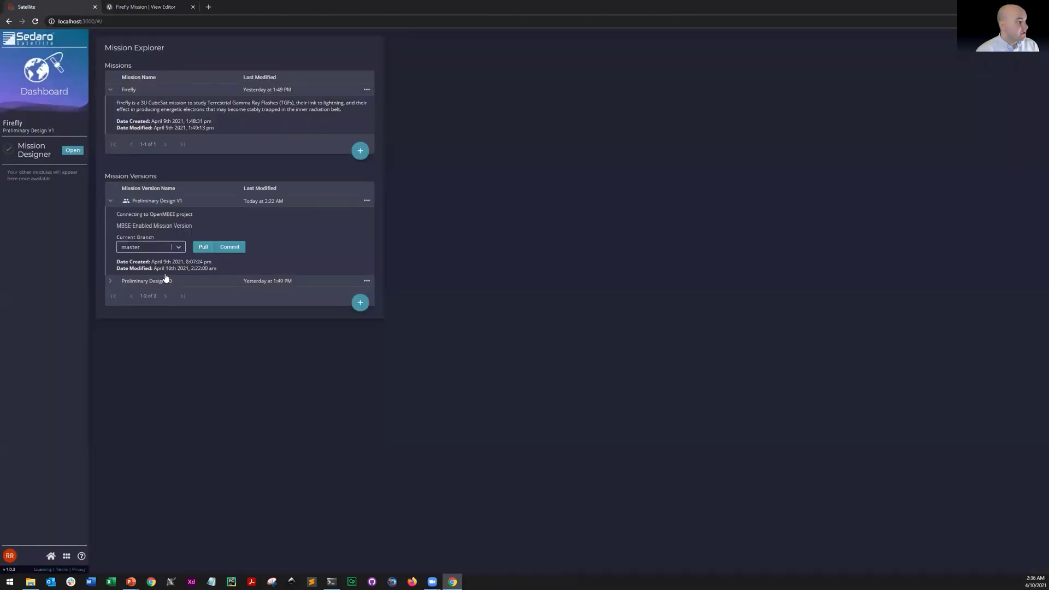
left_click(203, 246)
left_click(203, 248)
Step: Check the pulled inclination and semimajor axis in Mission Designer's Orbit & Time form, then return home
left_click(72, 152)
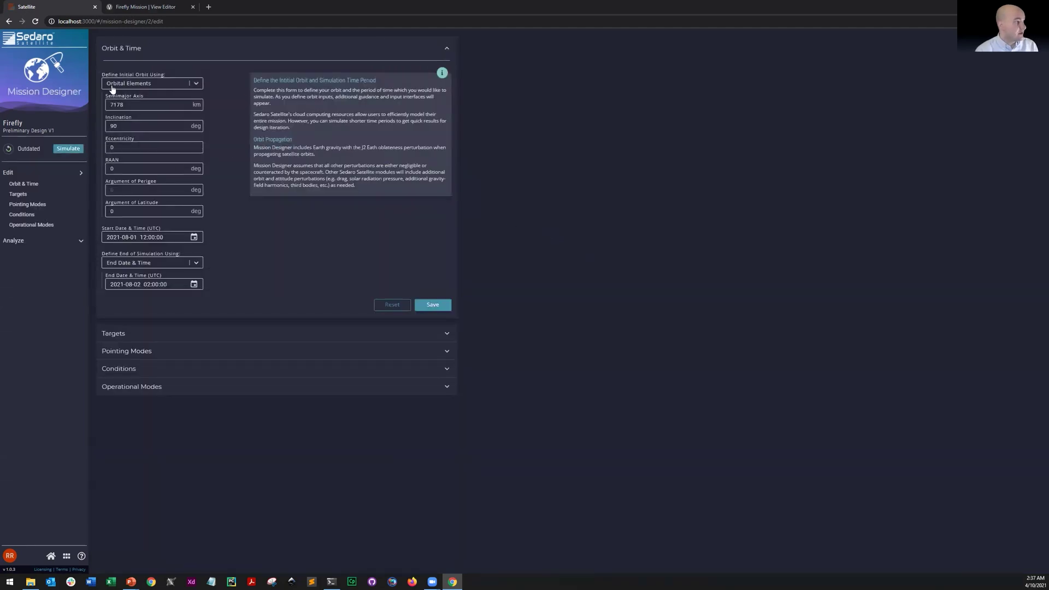
double_click(113, 125)
key("shift+Tab")
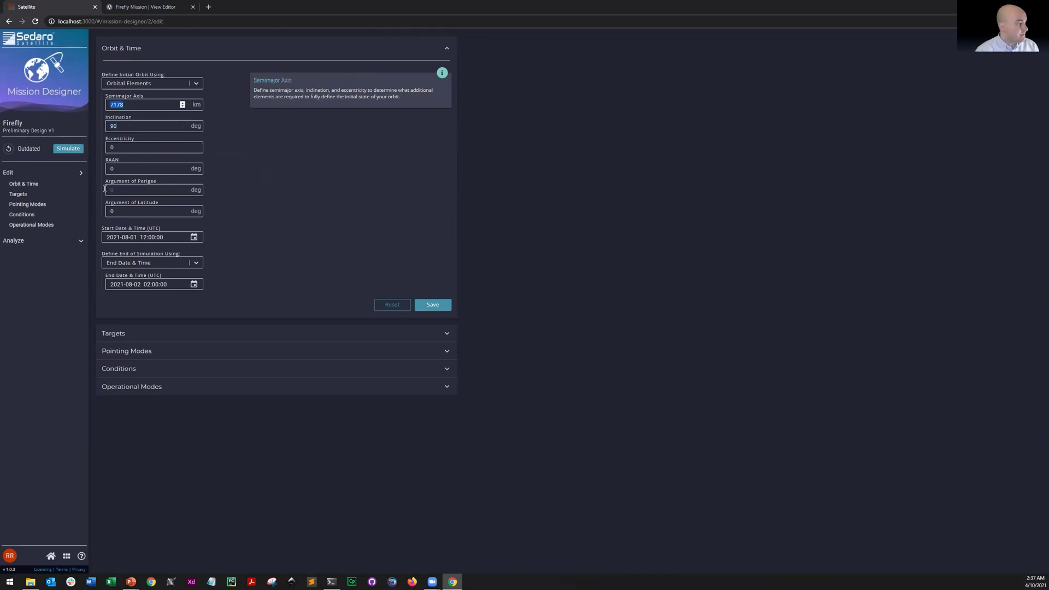
left_click(51, 556)
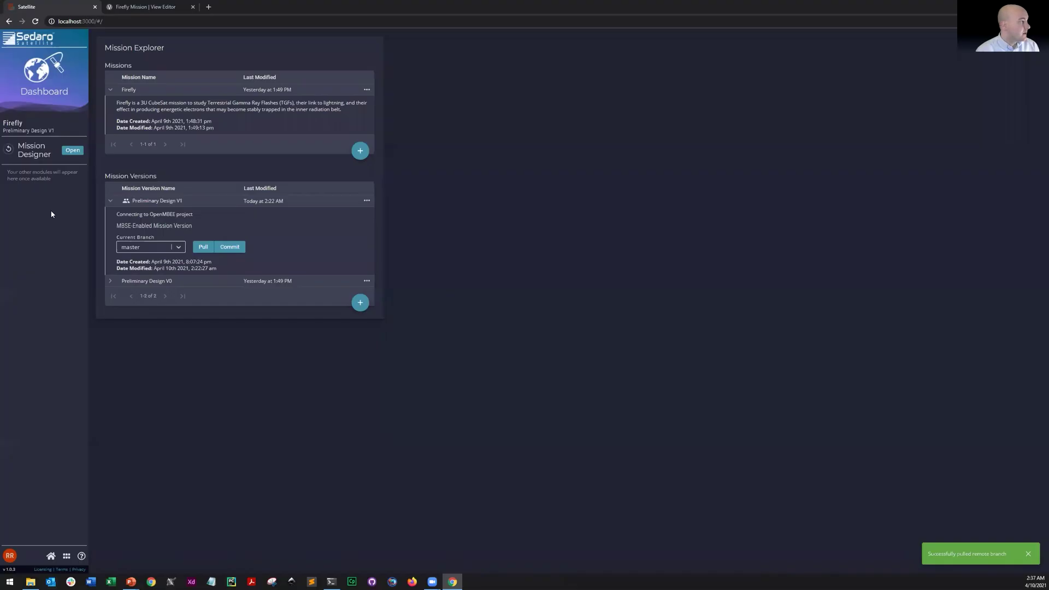
Step: Confirm the 6987 km semimajor axis and 65° inclination, re-run the Firefly simulation, and open Analyze
left_click(73, 150)
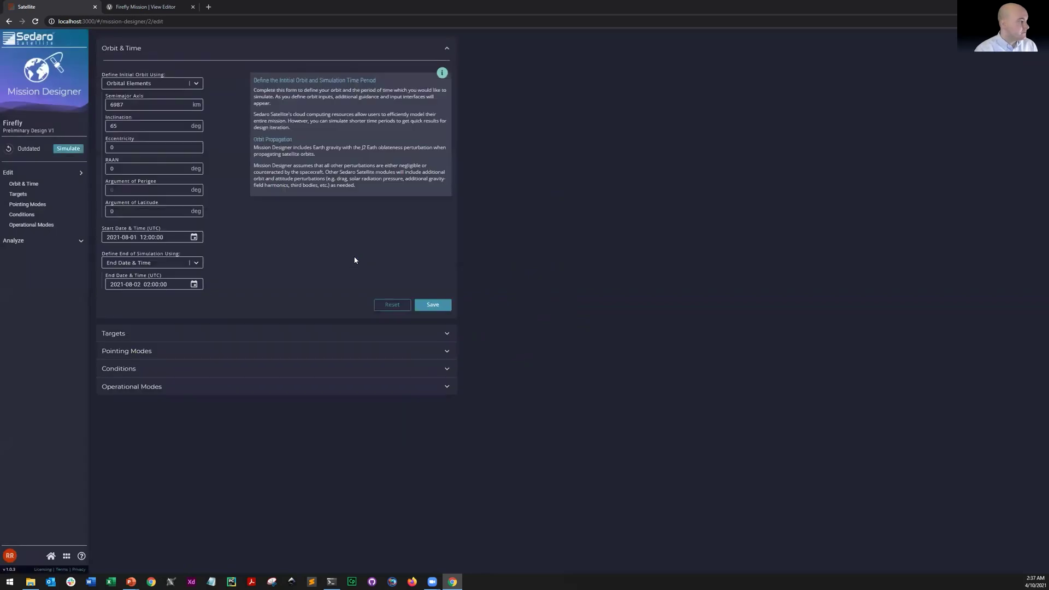
left_click(144, 104)
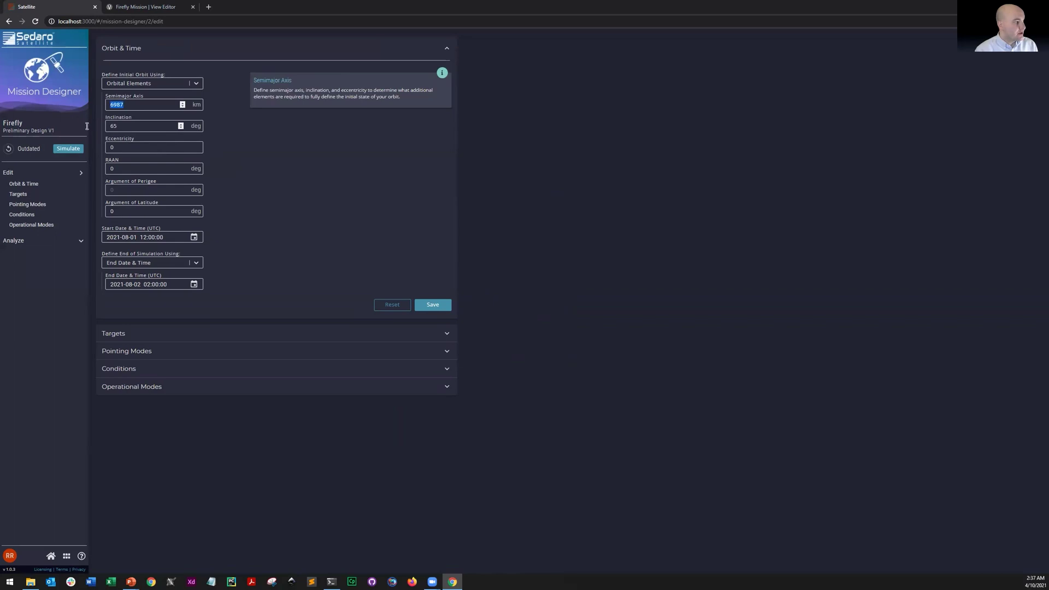
left_click(145, 127)
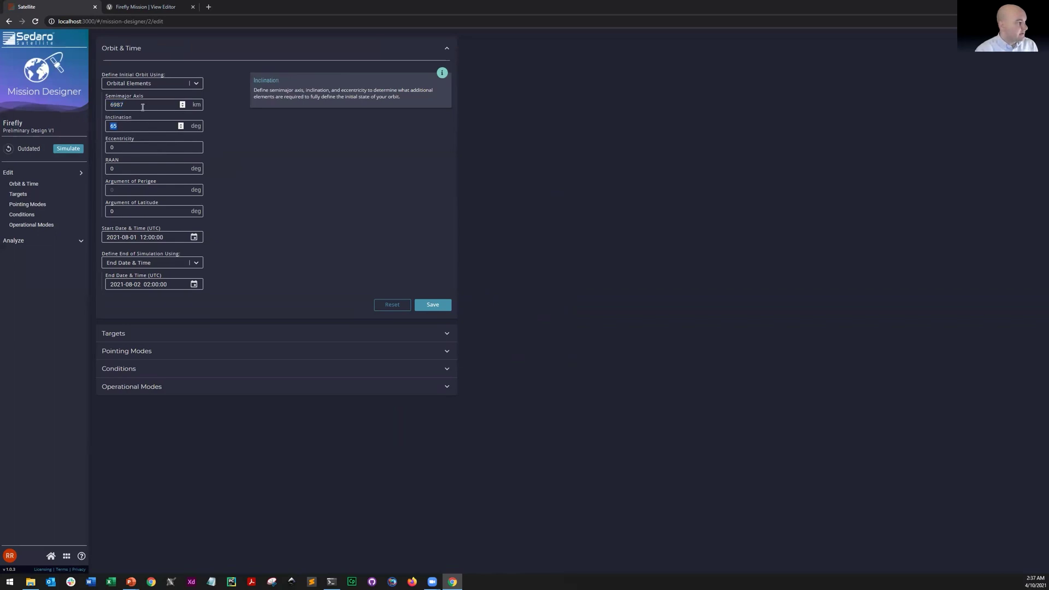
left_click_drag(143, 105, 114, 105)
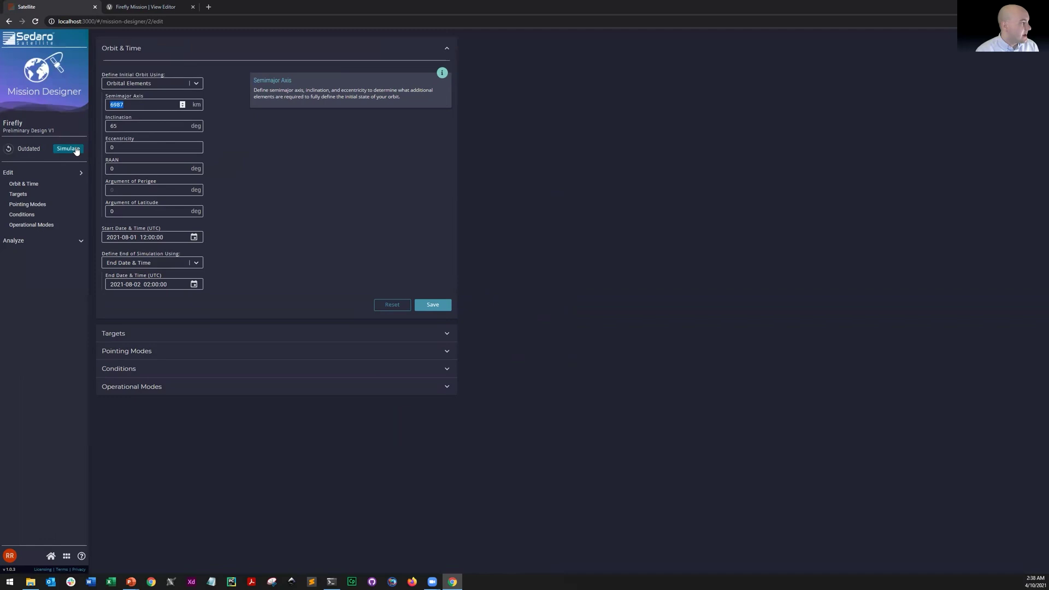
left_click(628, 38)
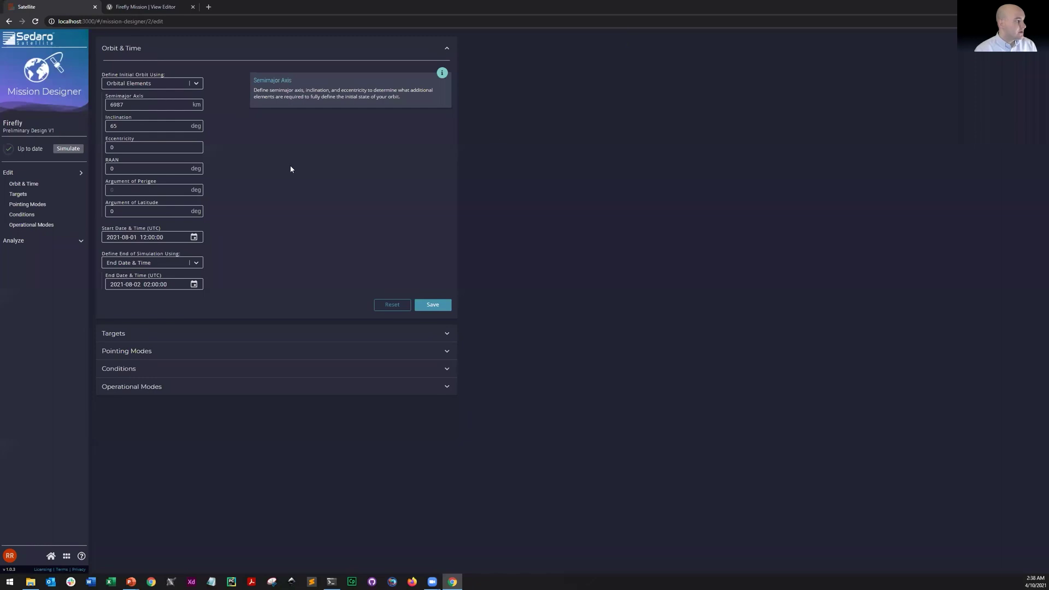
left_click(33, 243)
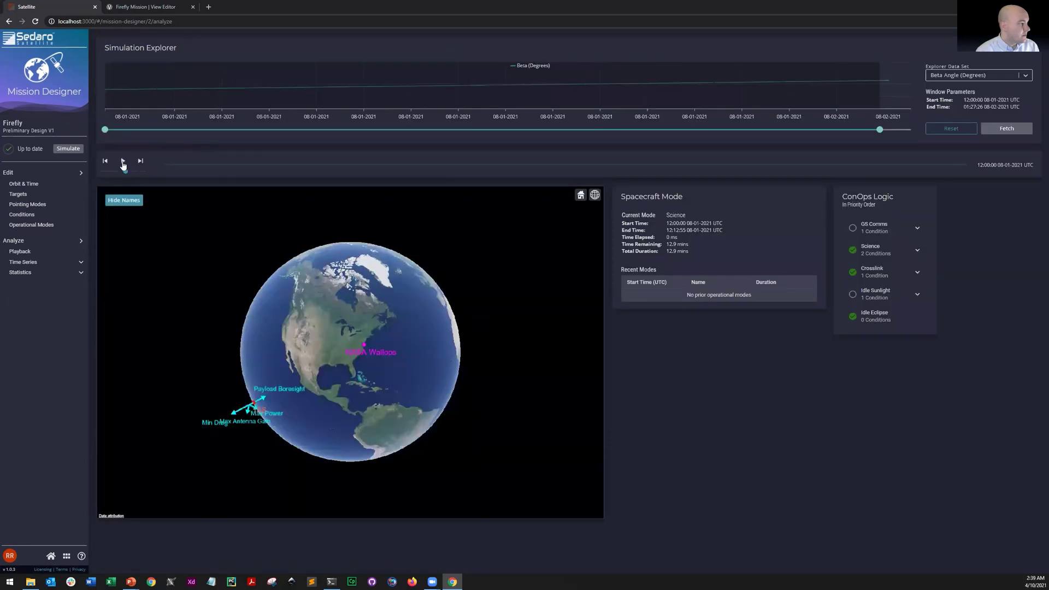
Step: Play back the new orbit around the globe, pause it, and bring up Statistics for the Sun, NASA Wallops and ISS
left_click(123, 162)
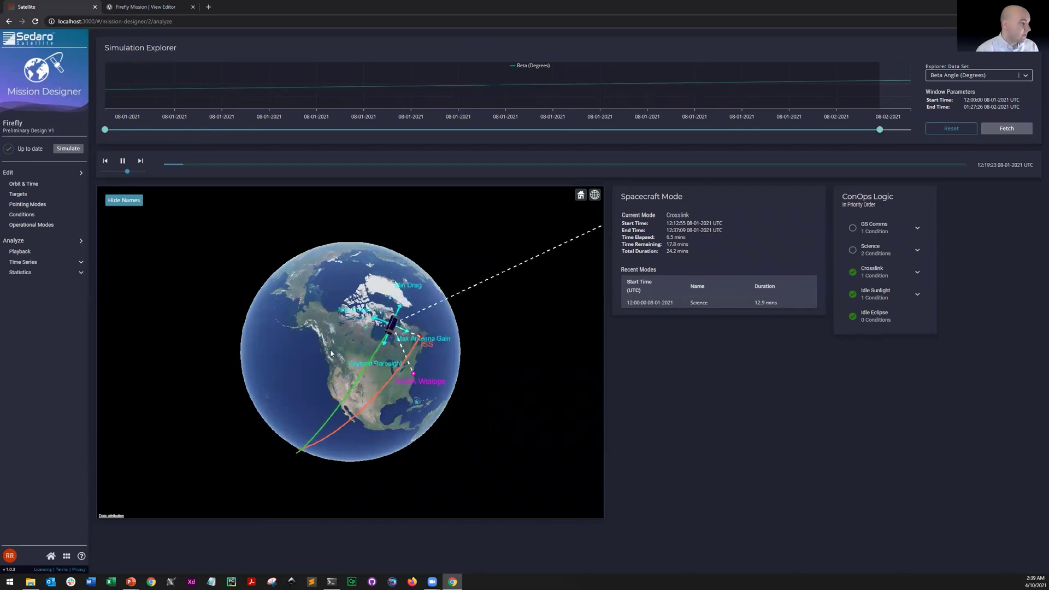
left_click_drag(316, 334, 198, 234)
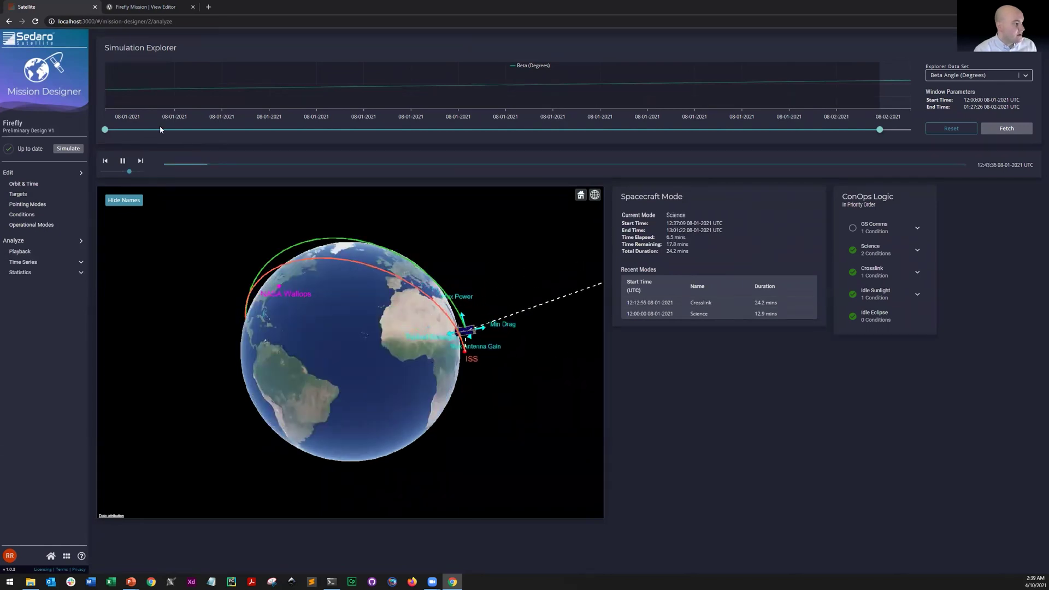
left_click(124, 161)
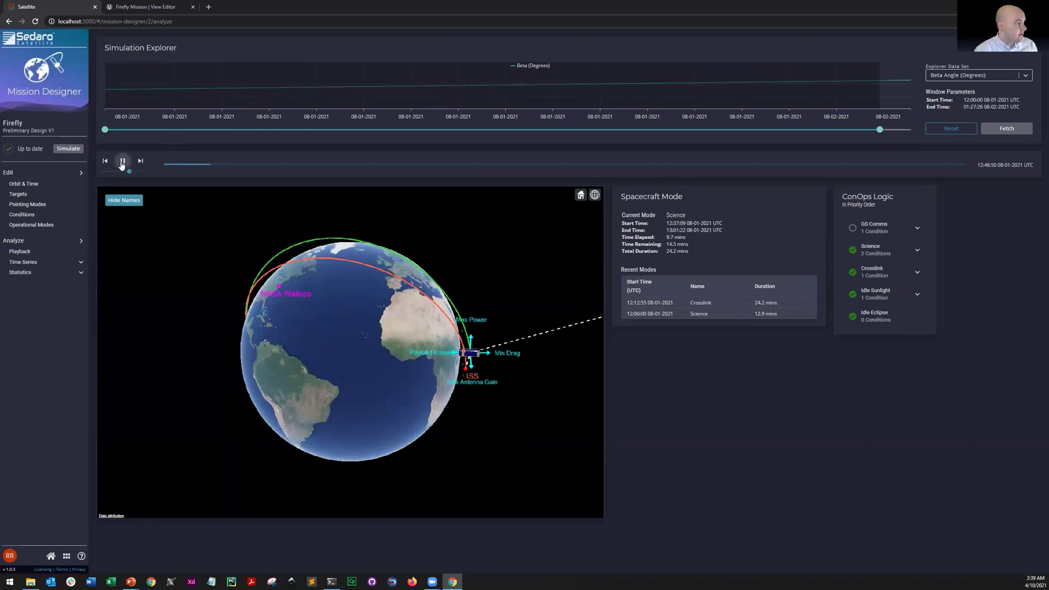
left_click(34, 278)
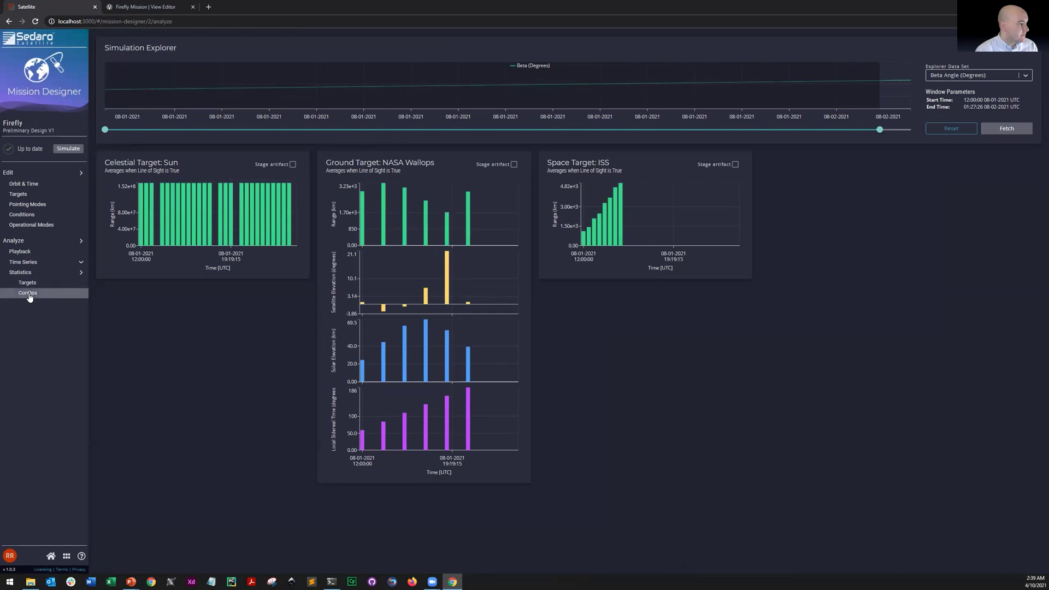
Step: Show ConOps mode statistics (Science 392 min, 48.6%) and stage the Operational Mode Distribution chart as an artifact
left_click(28, 294)
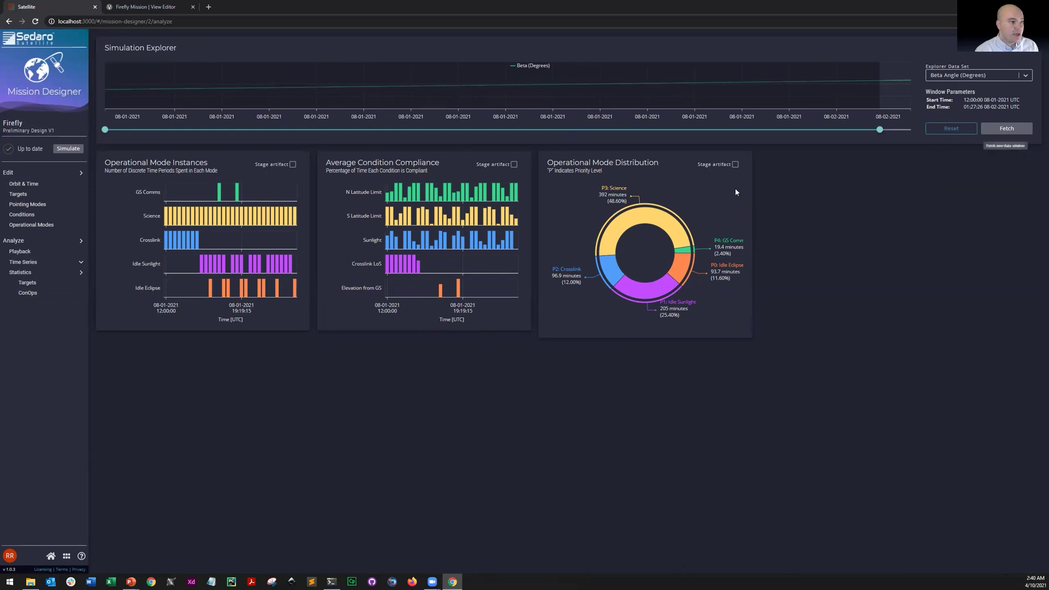
left_click(735, 165)
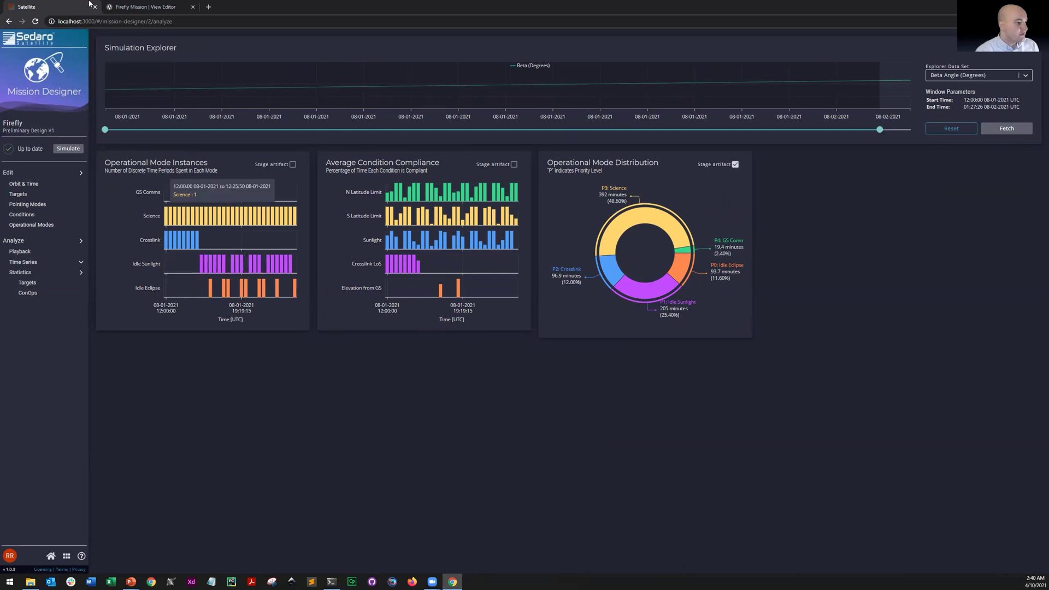
left_click(51, 556)
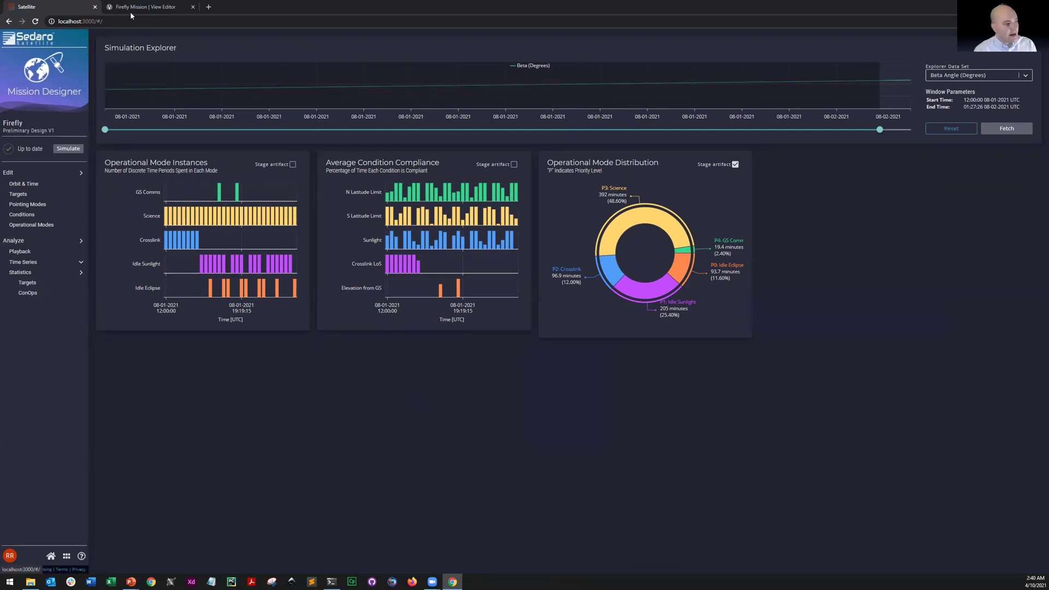
Step: Commit with the comment 'Updated simulation results for new orbit parameters' and return to the Firefly Mission document
left_click(51, 557)
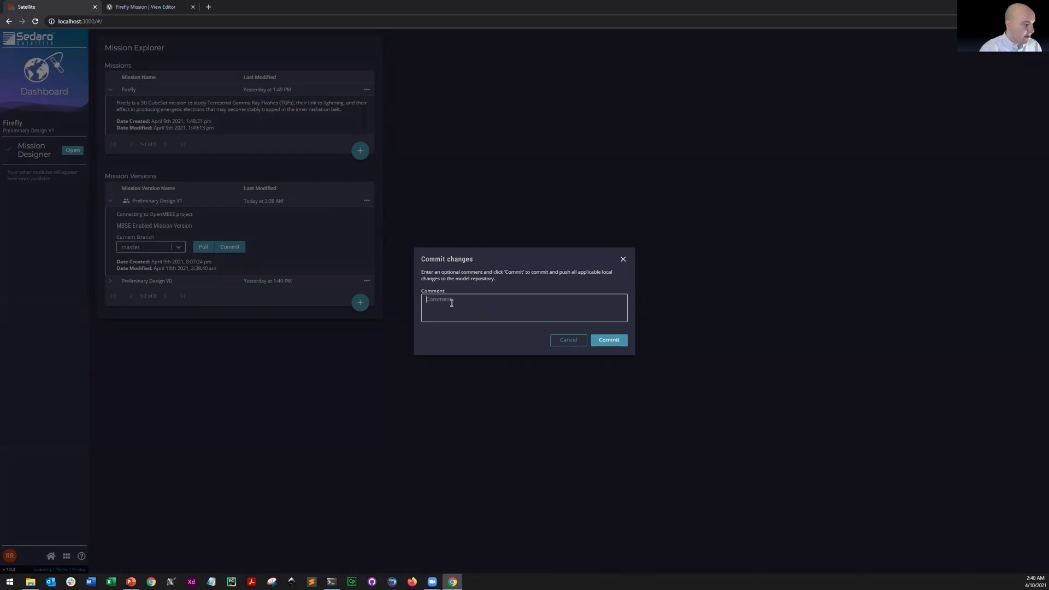
type("U")
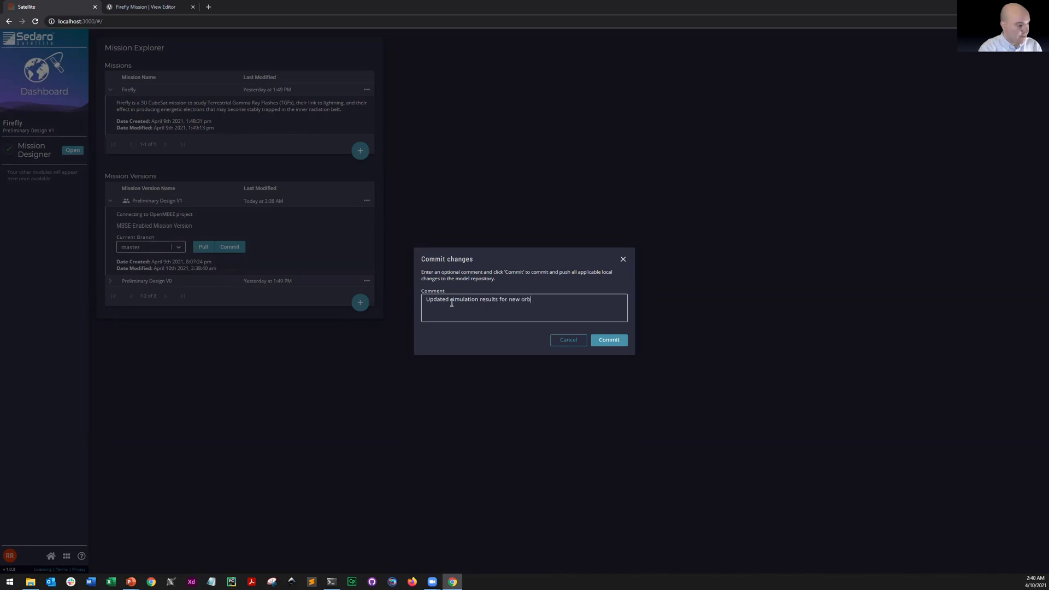
type("rs")
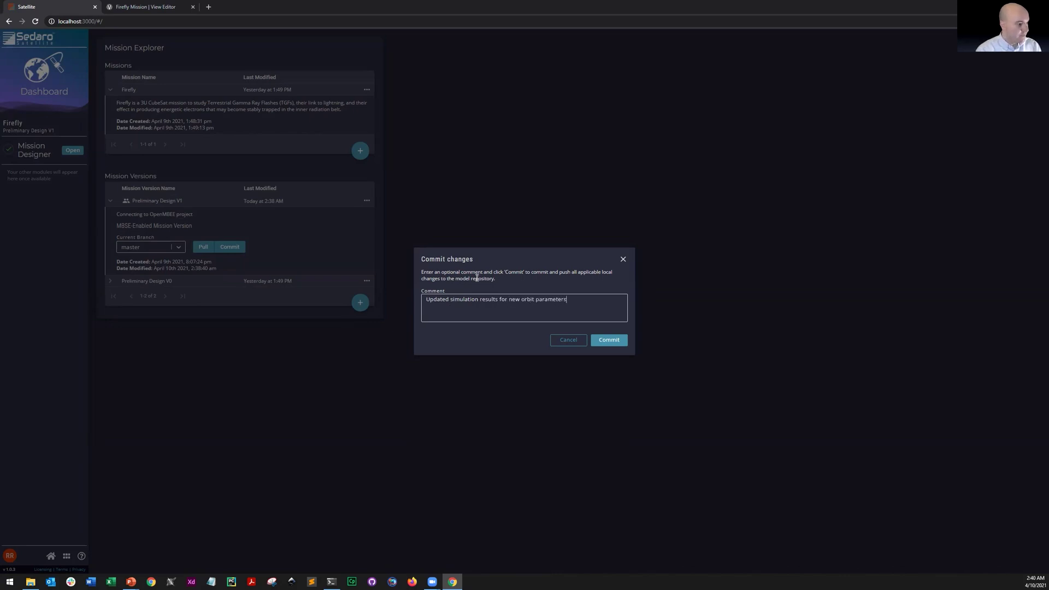
left_click(618, 341)
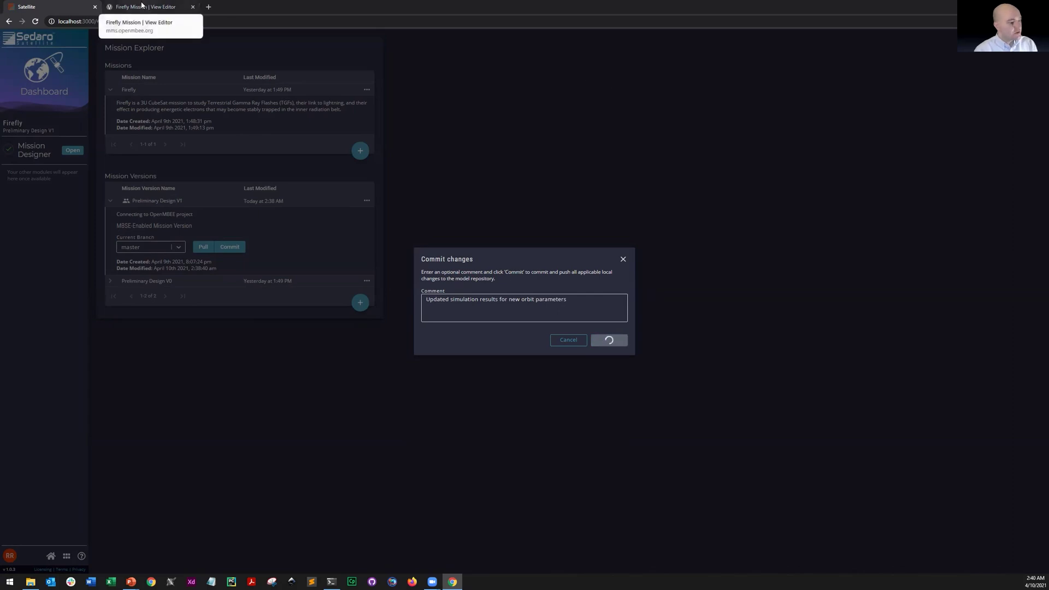
left_click(143, 7)
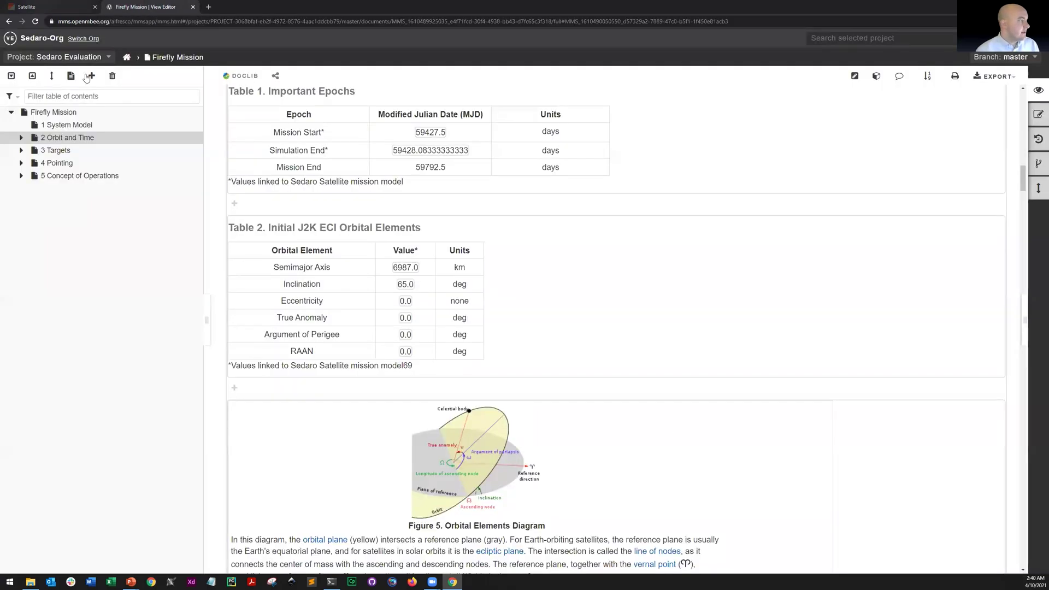
Step: Reload the Firefly Mission document, display it in full, and scroll to 5.2 Design and Modeling (Tables 11–12)
left_click(35, 24)
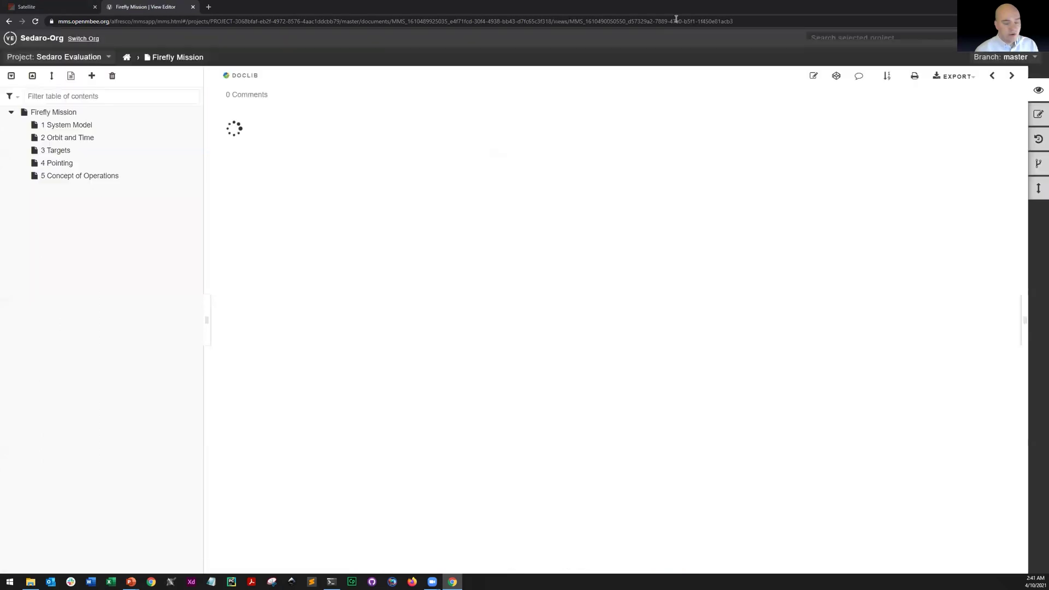
scroll(522, 366, "down", 20)
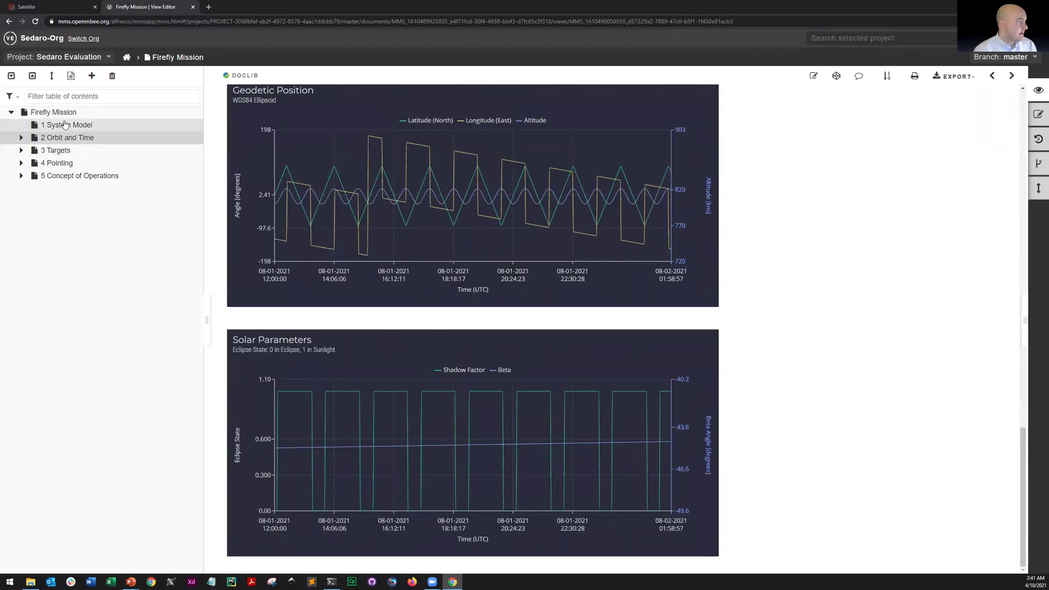
left_click(71, 75)
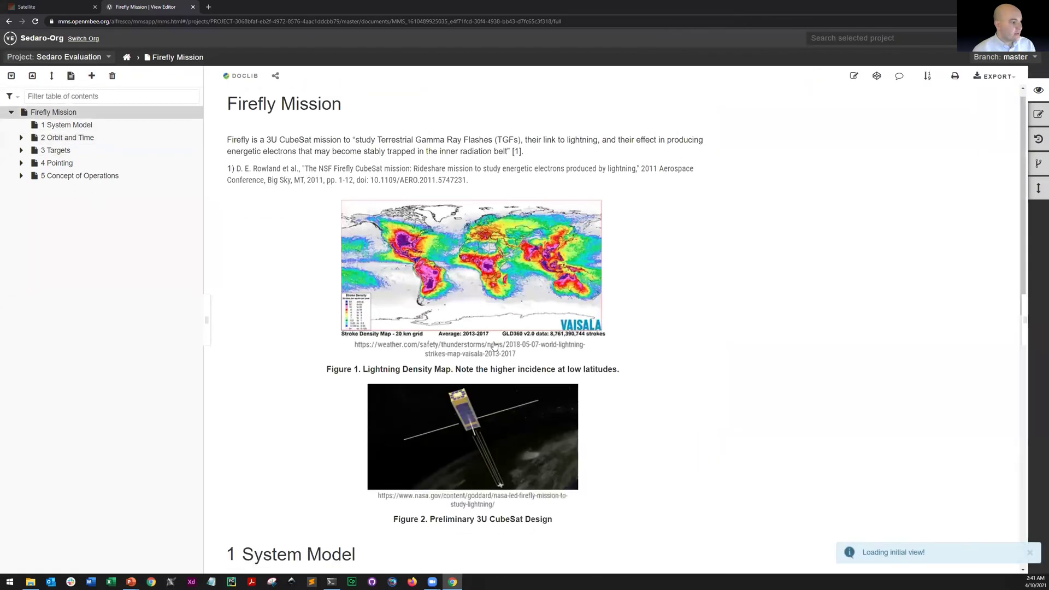
scroll(492, 344, "down", 20)
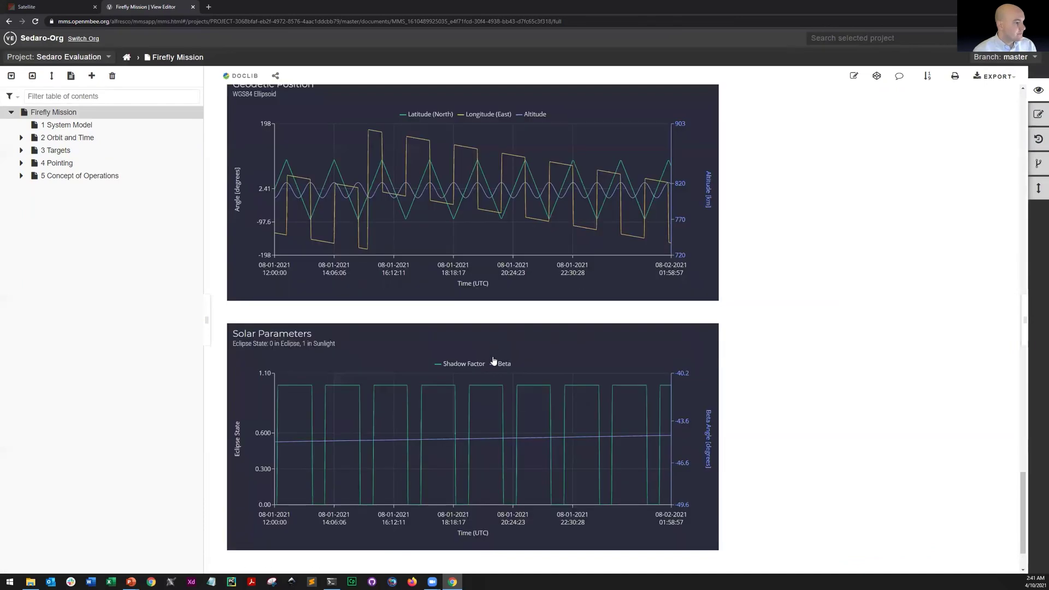
scroll(793, 337, "down", 20)
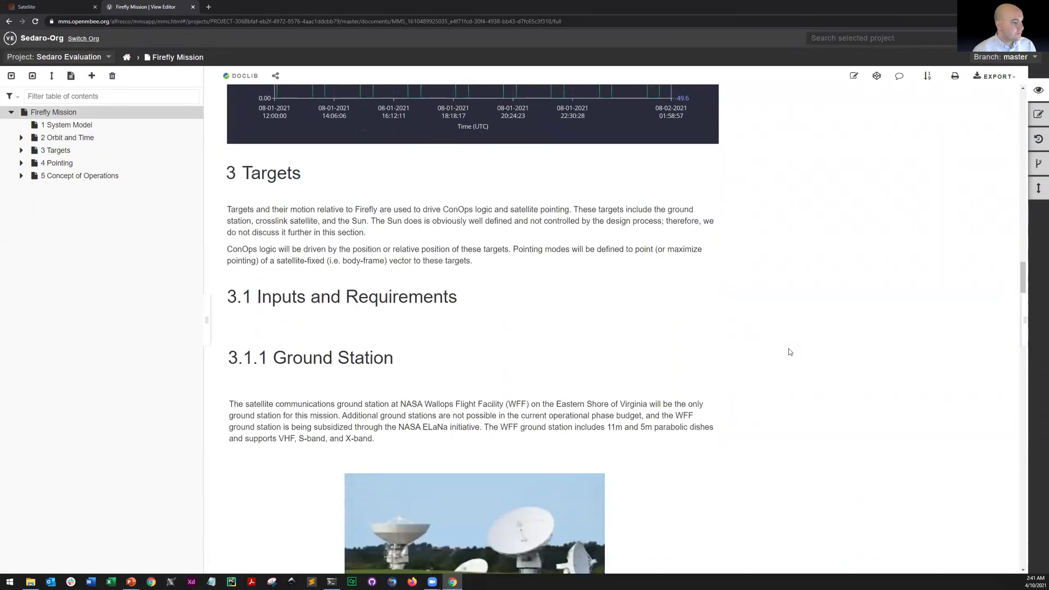
scroll(782, 357, "down", 20)
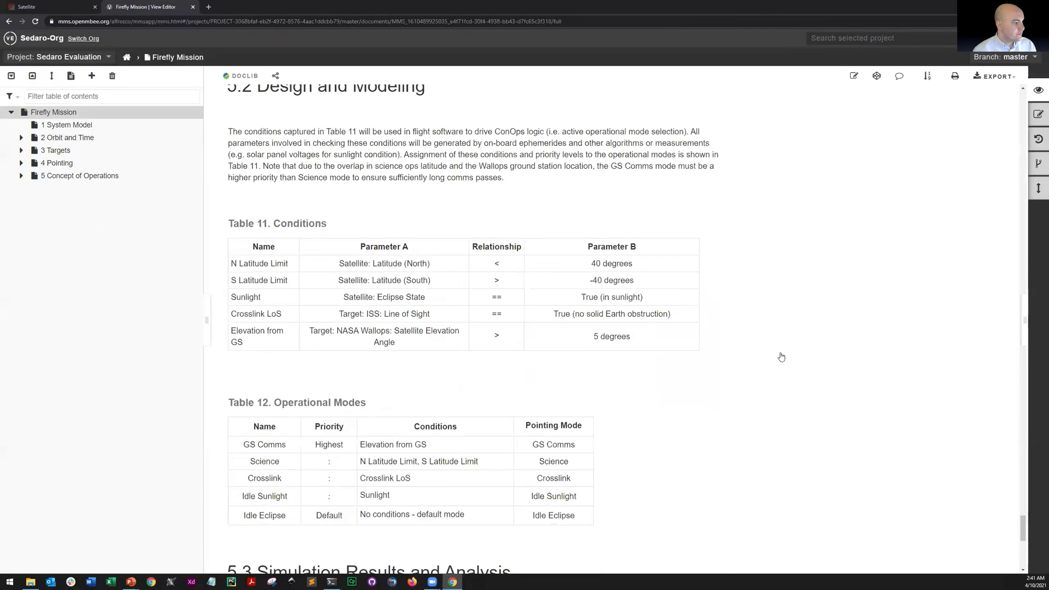